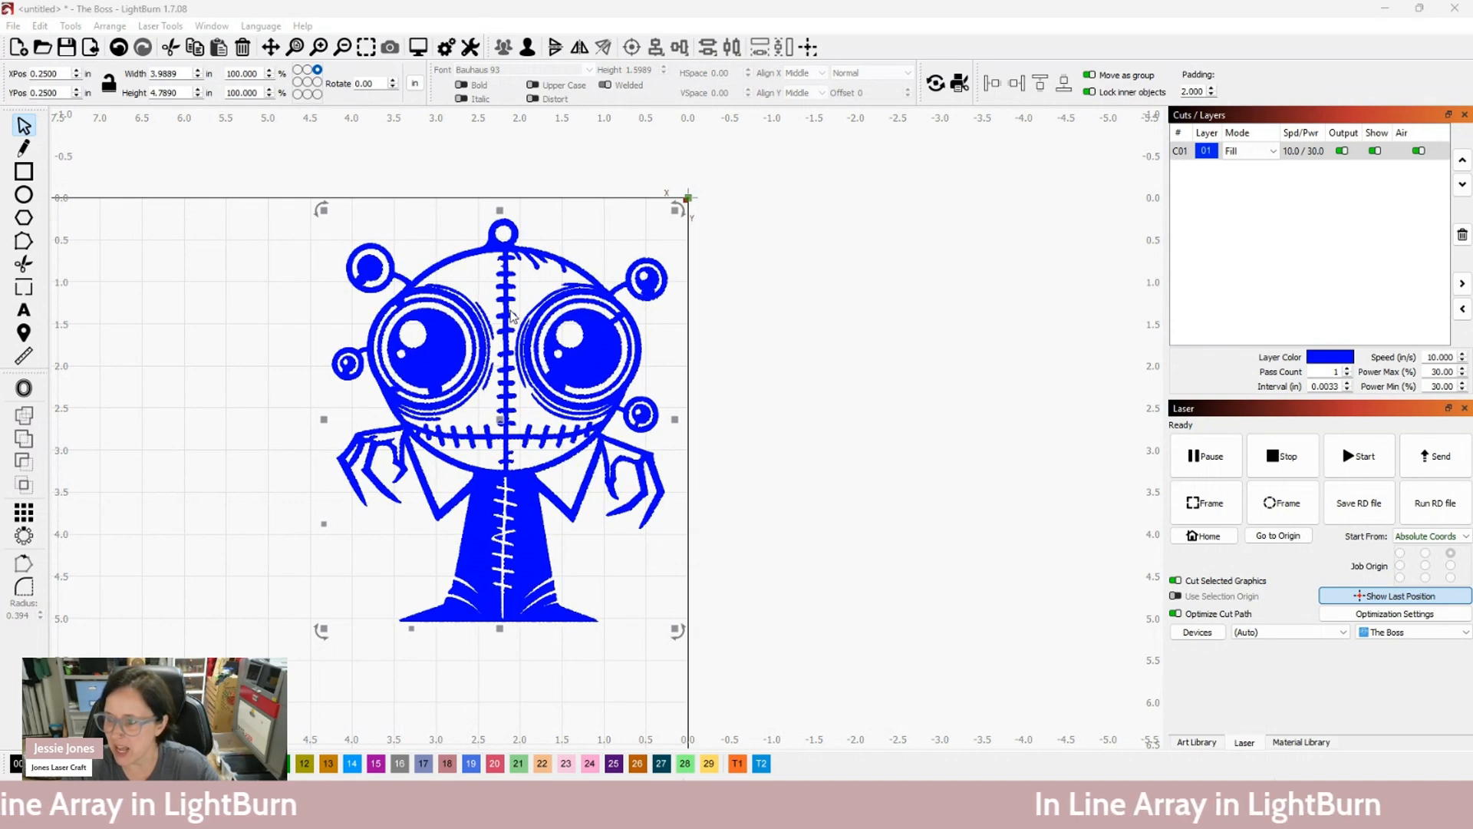
Start a grid array of the character graphic and set it to 5 columns
scroll(511, 316, down, 3)
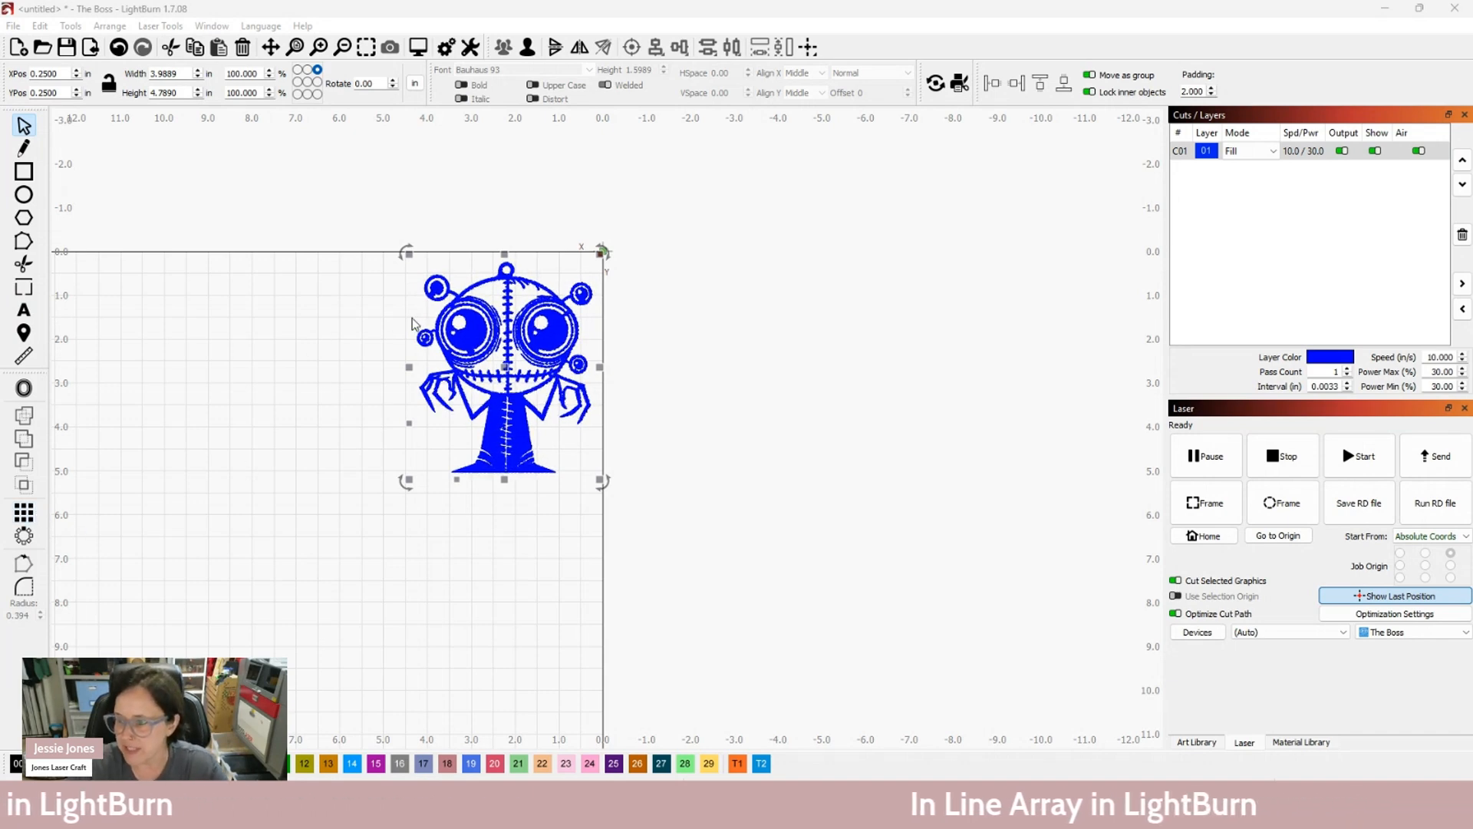
click(24, 519)
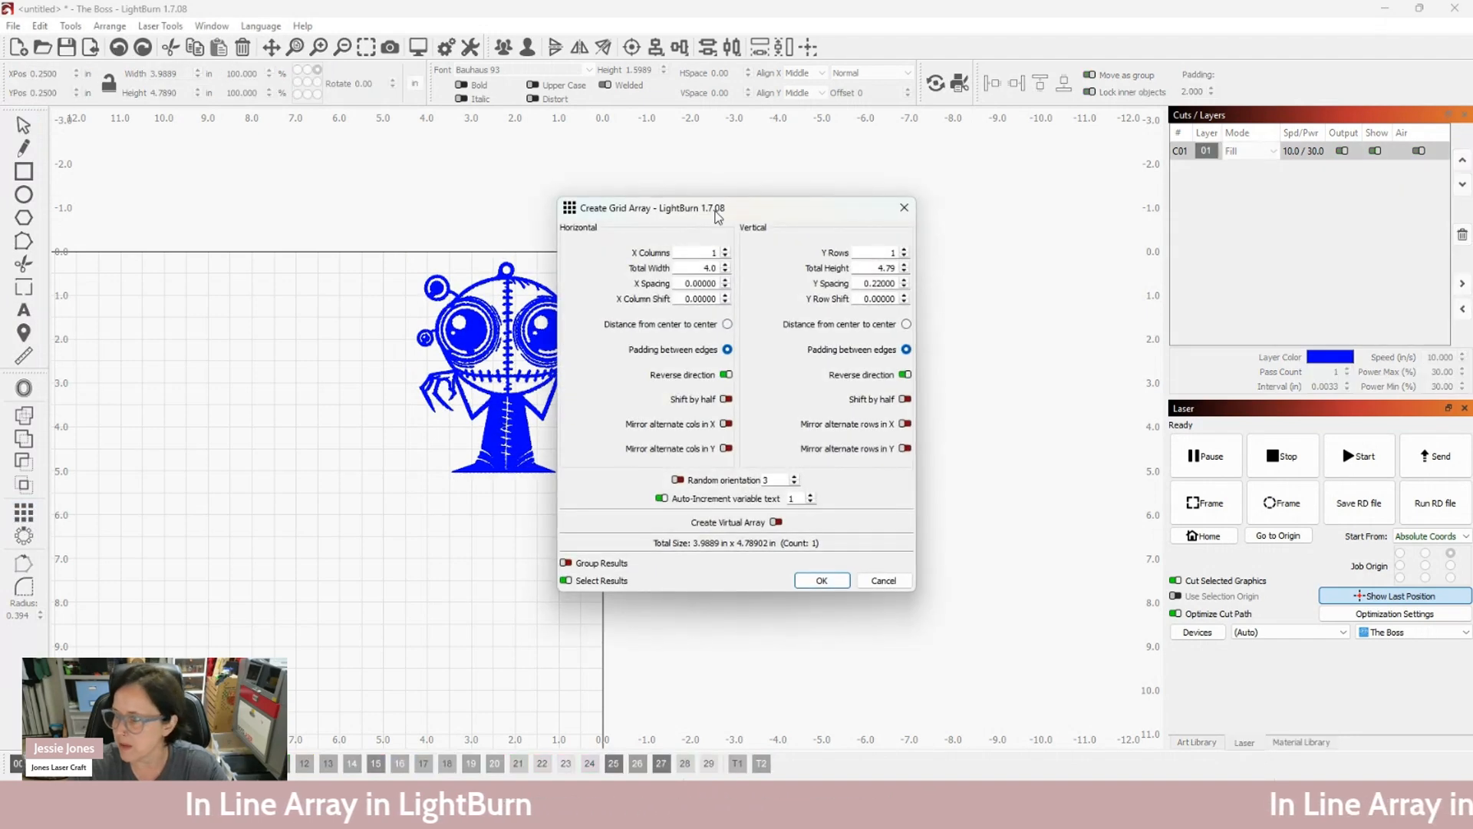
drag(755, 205, 915, 169)
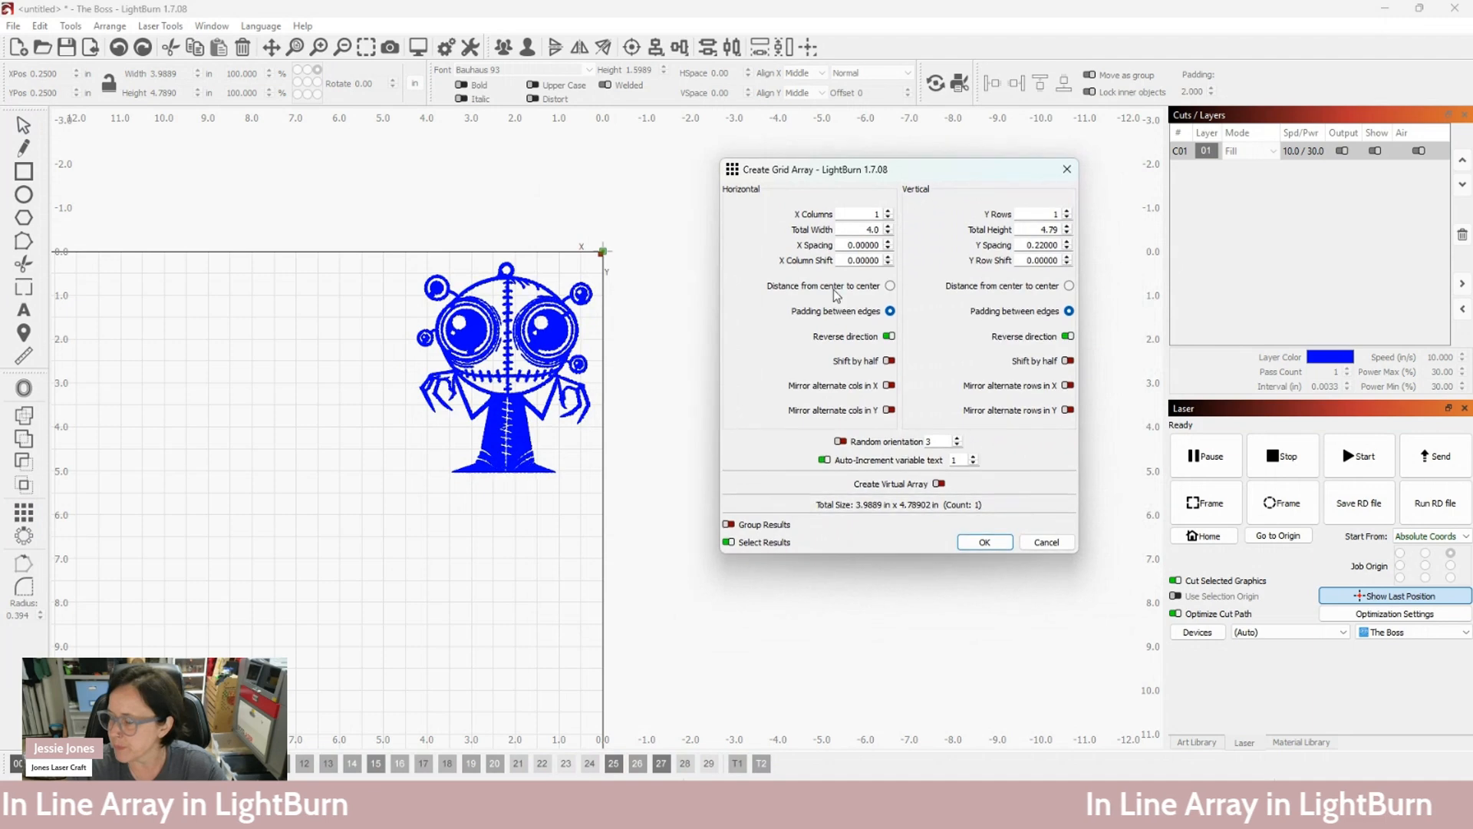
click(888, 211)
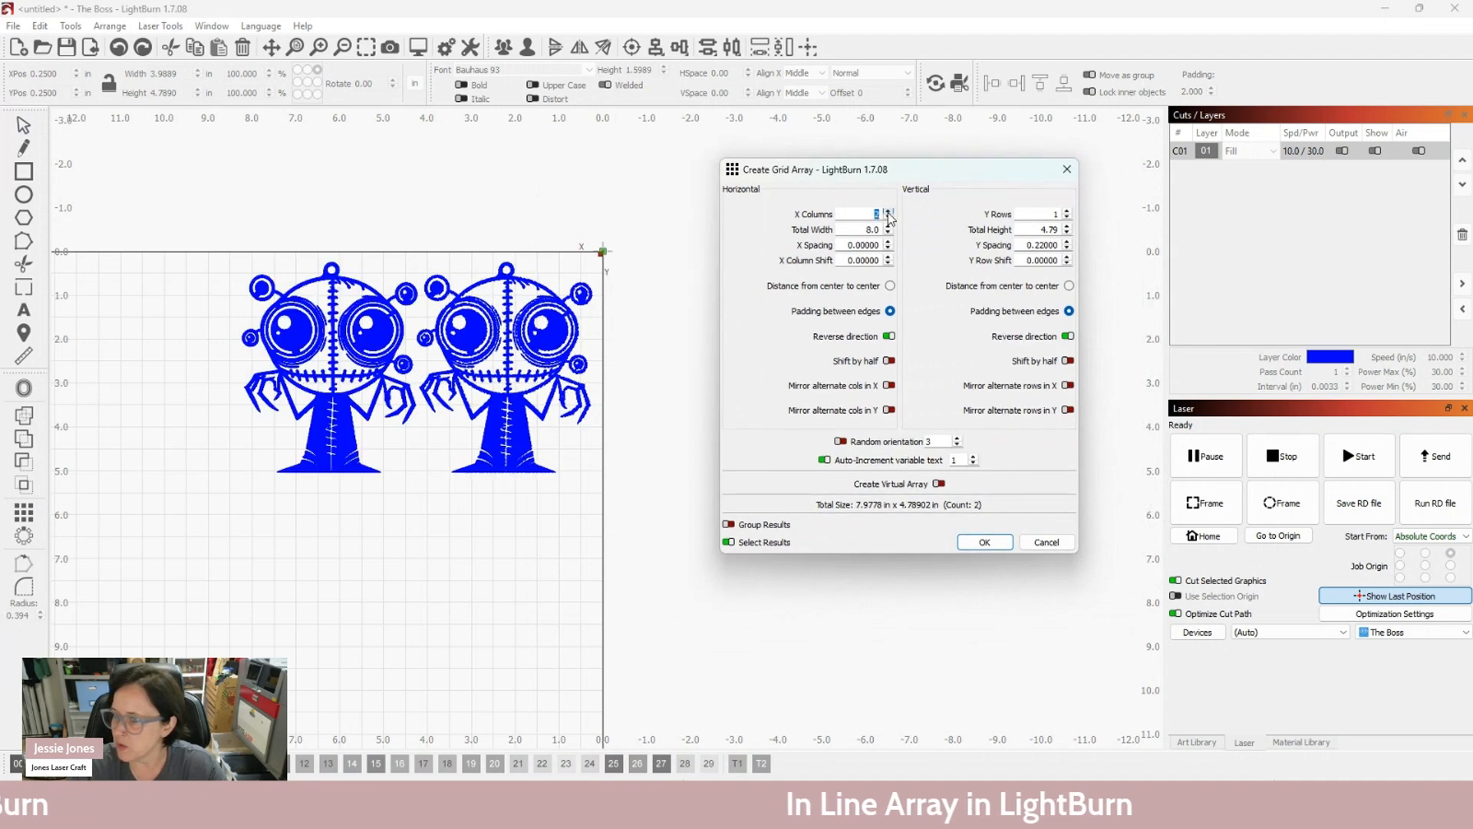
click(887, 211)
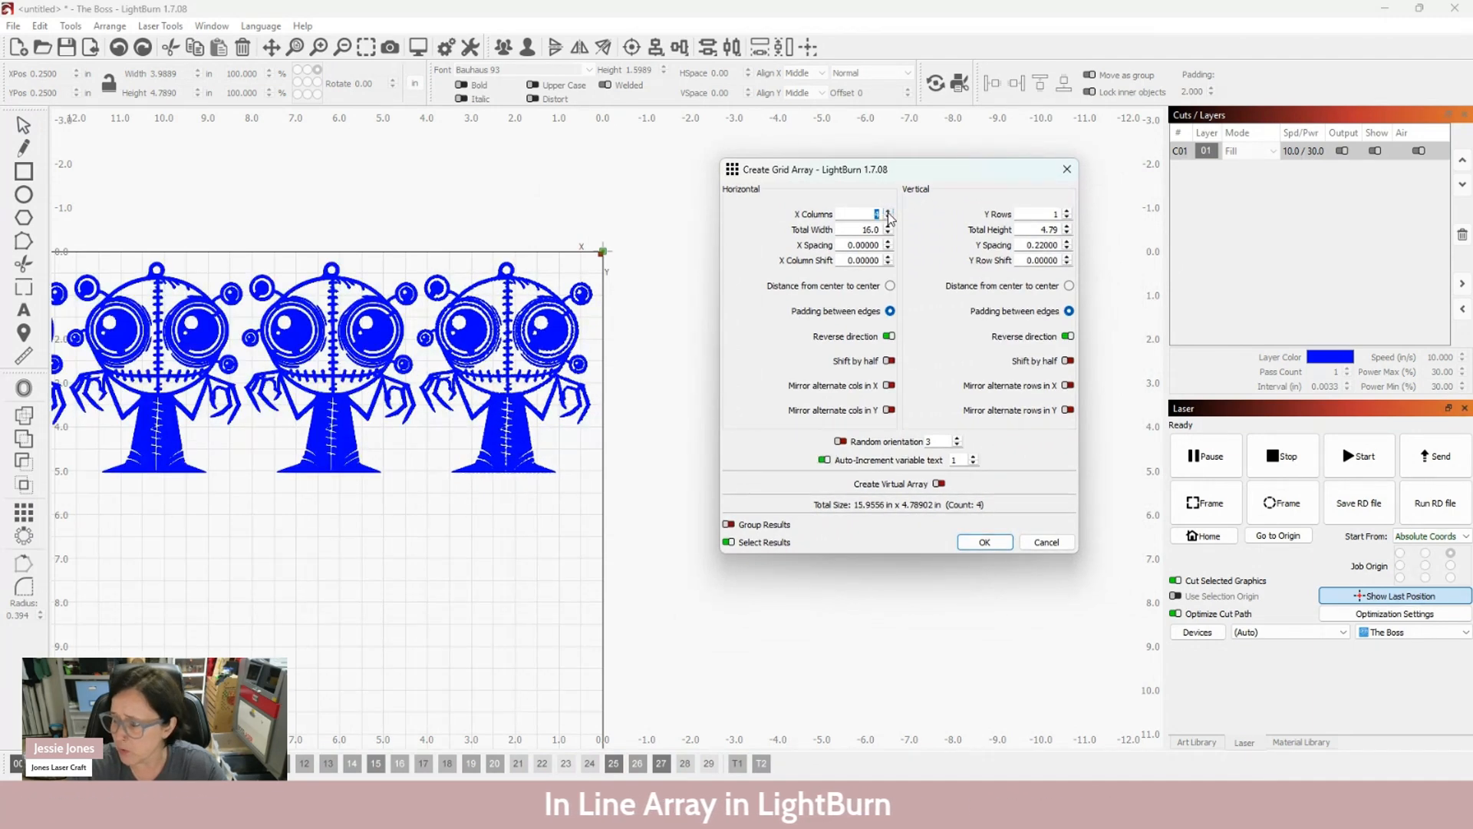
scroll(329, 405, down, 5)
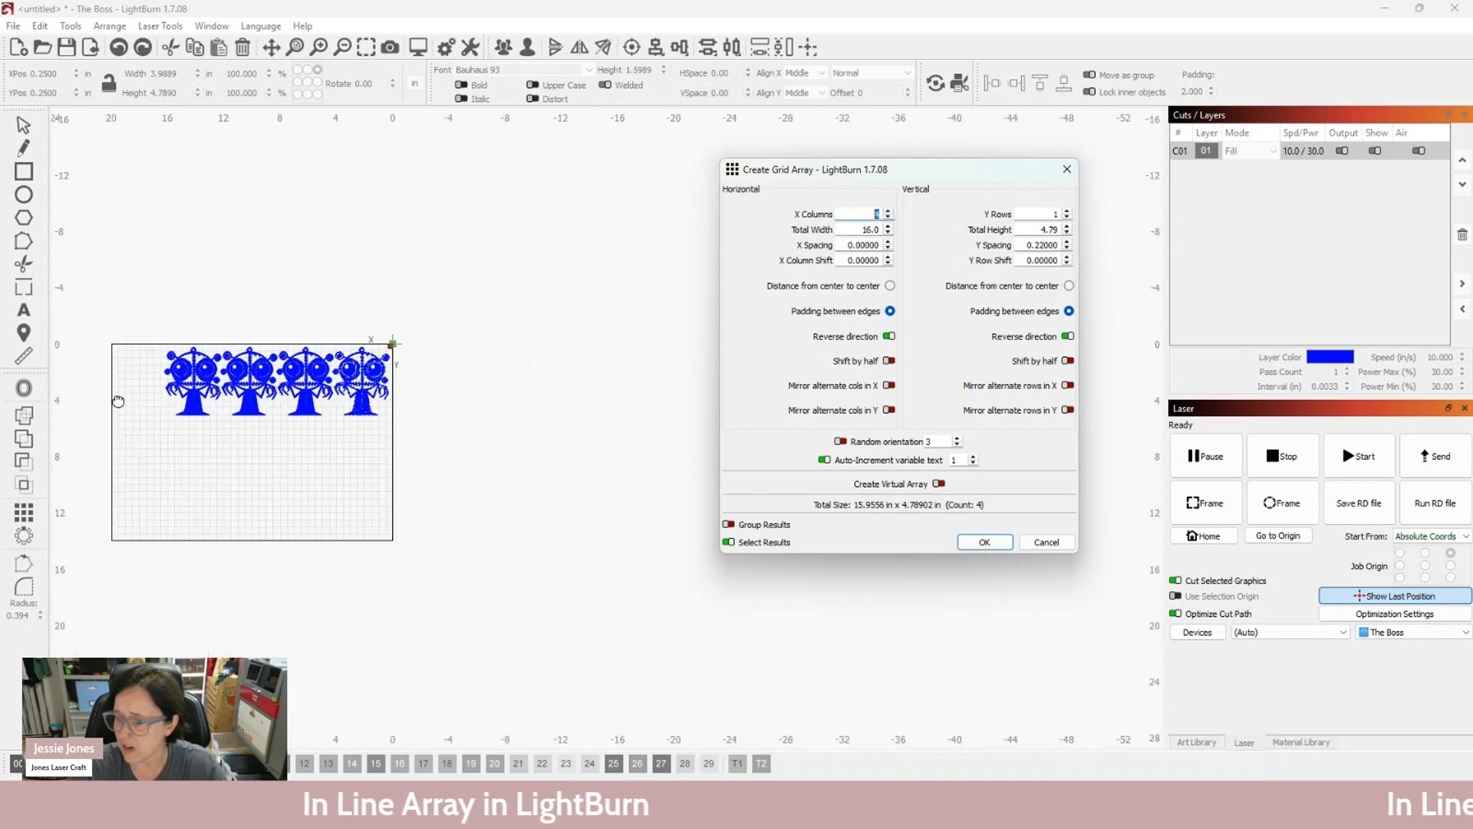
scroll(491, 369, up, 4)
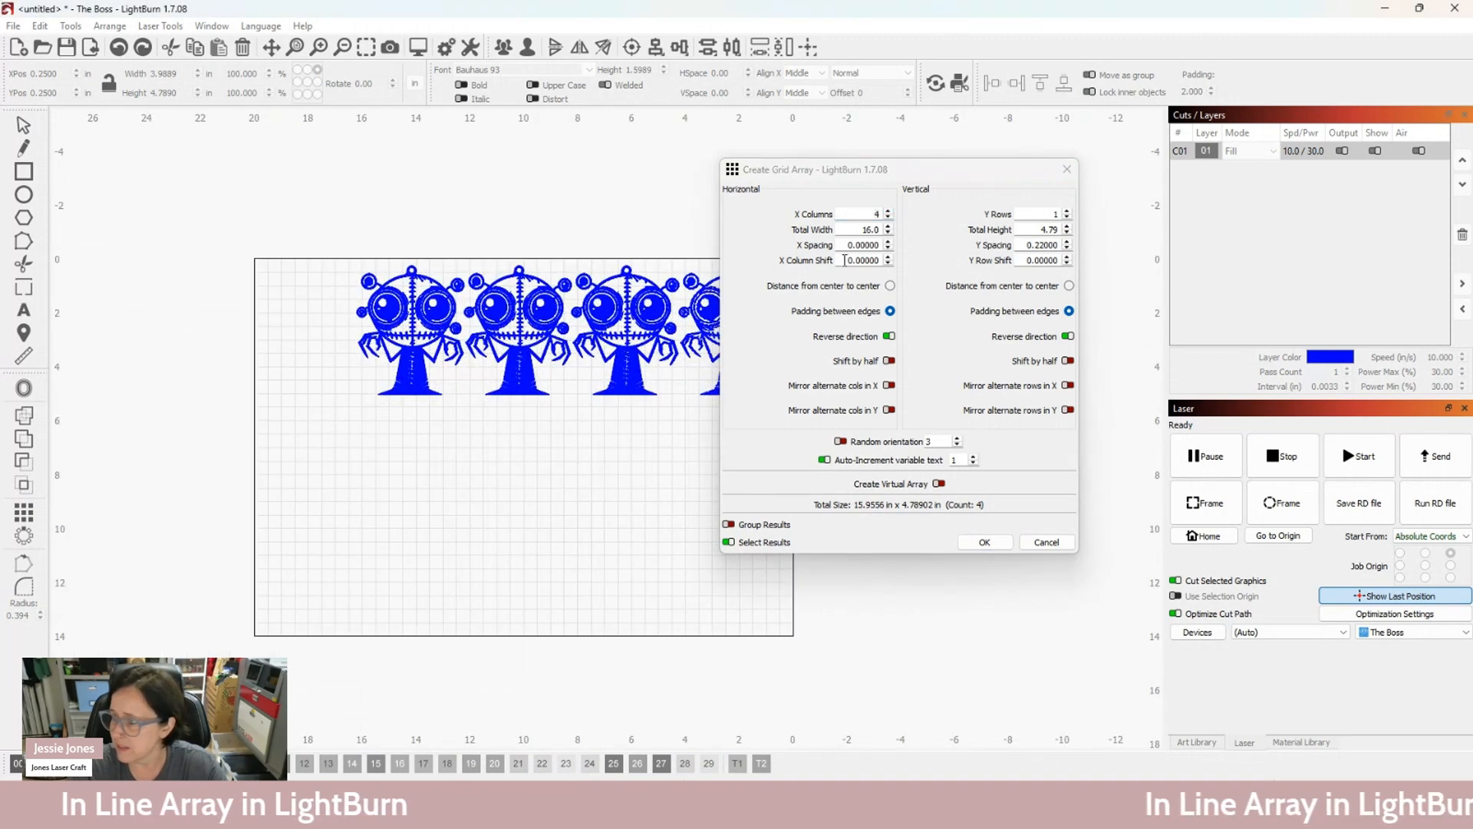
click(887, 211)
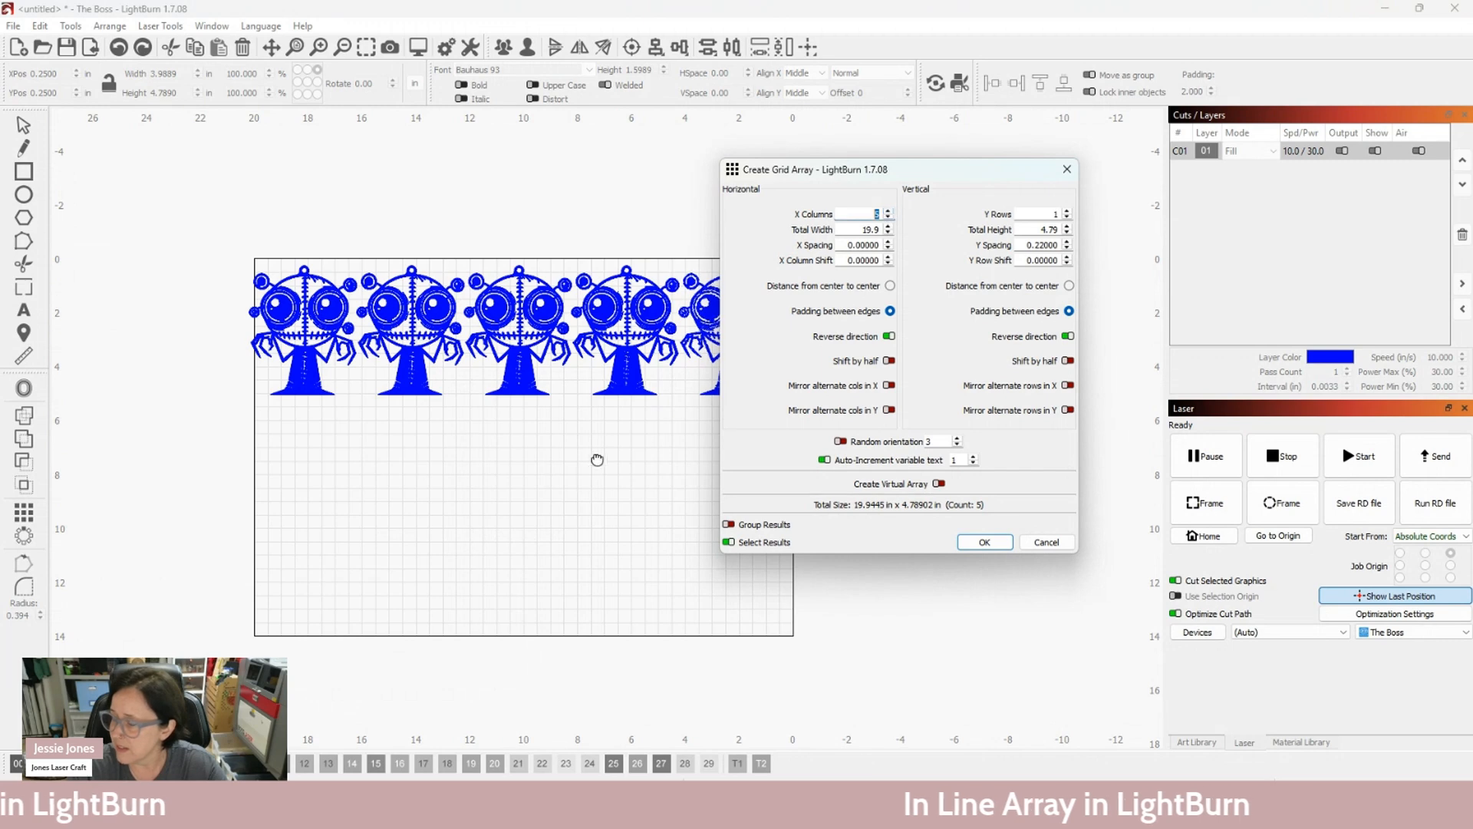
scroll(445, 306, up, 3)
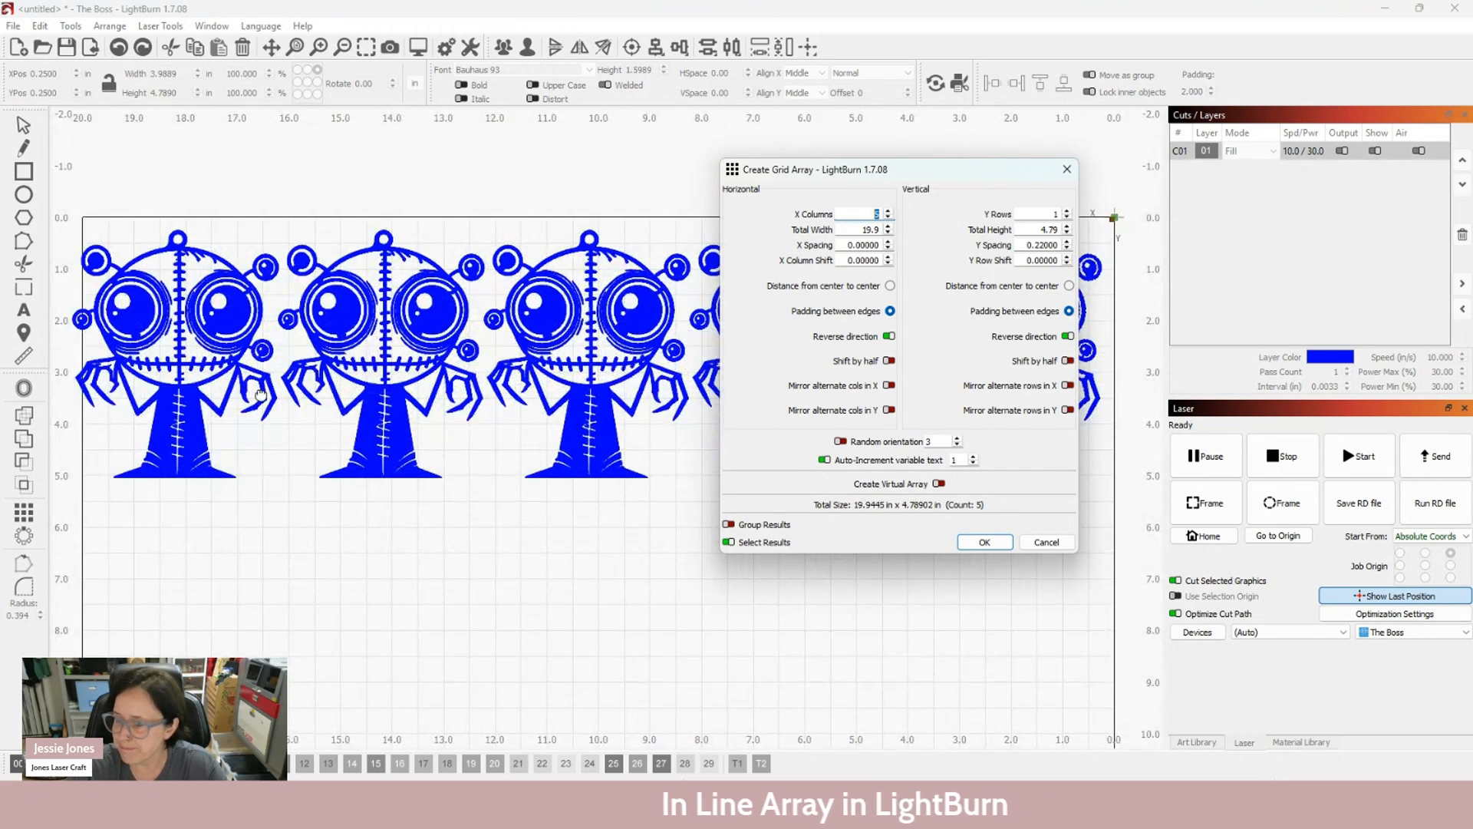
Tighten the array's horizontal spacing to -0.15748 in so the character columns nest without touching
click(889, 248)
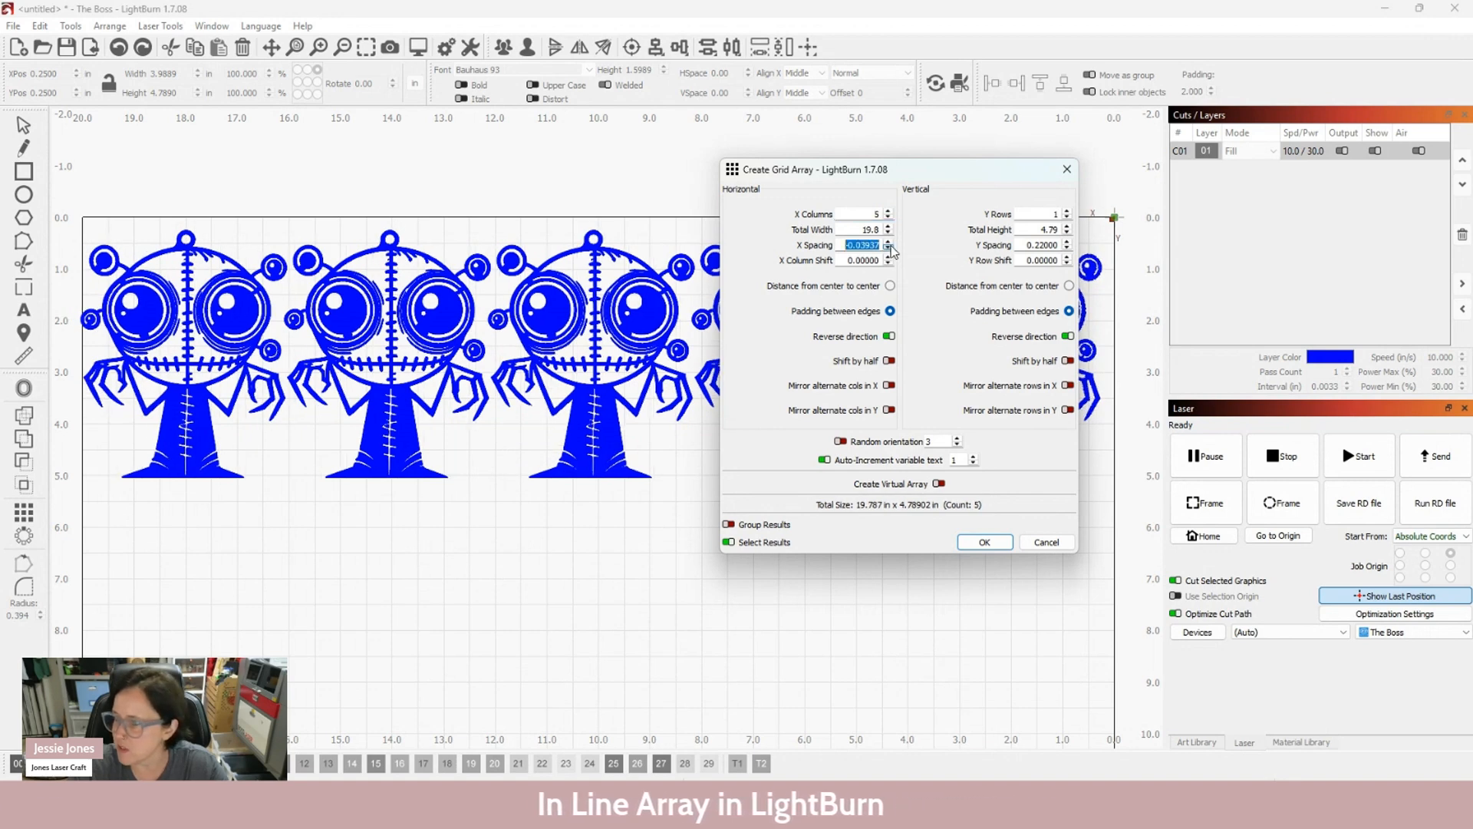
click(889, 247)
click(888, 247)
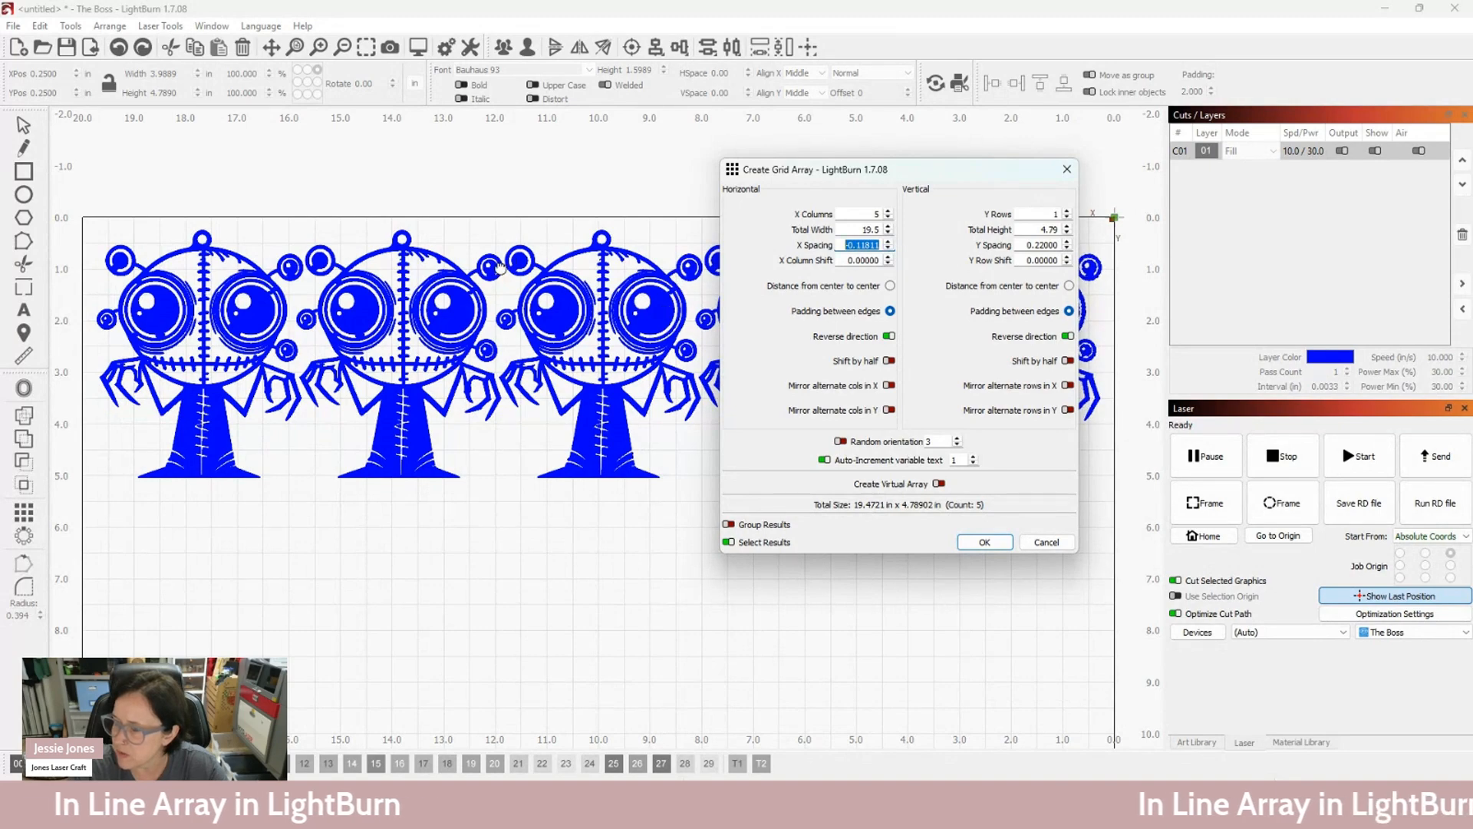
scroll(288, 247, up, 3)
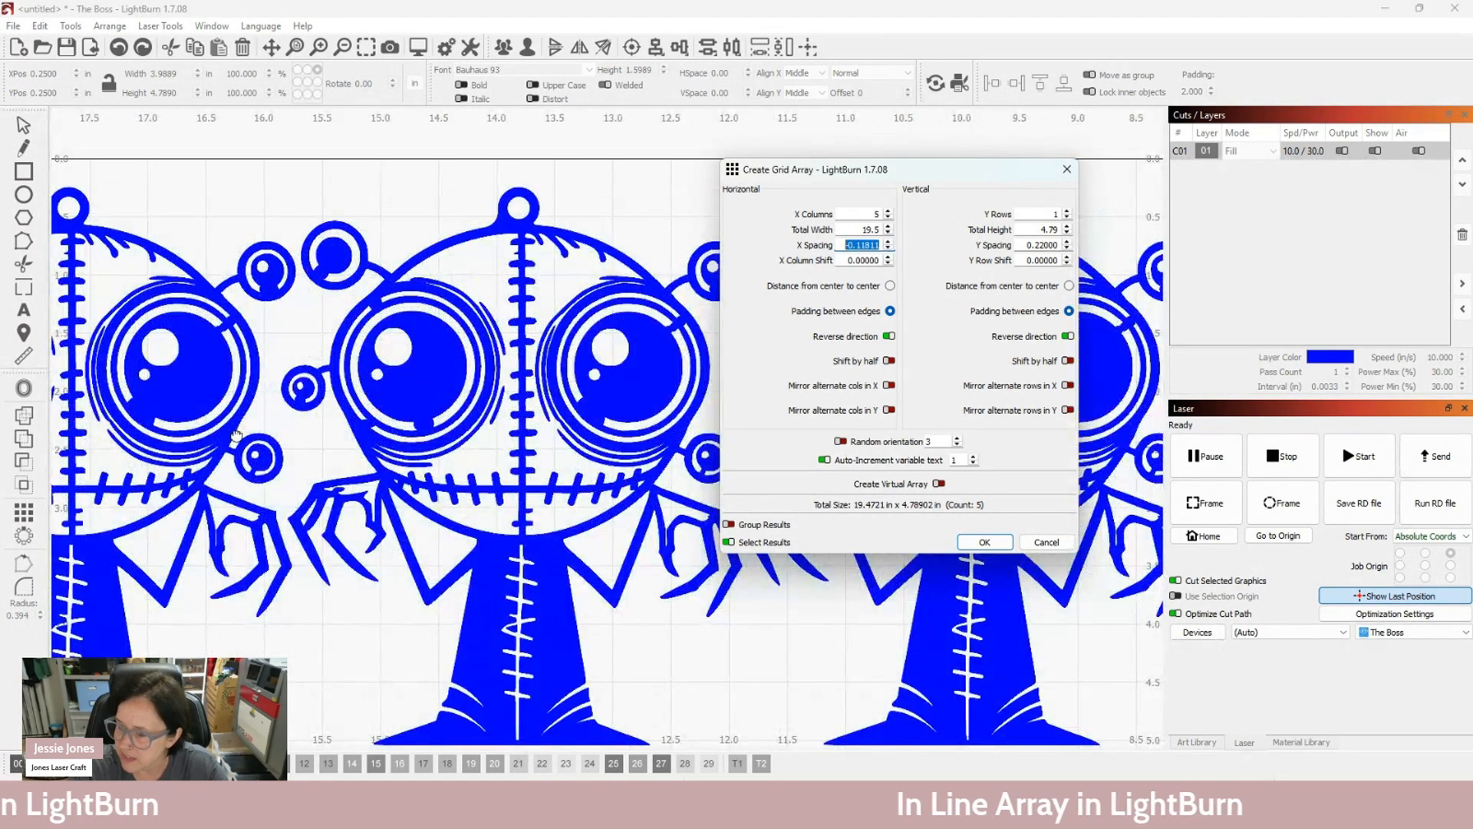
click(889, 249)
click(890, 248)
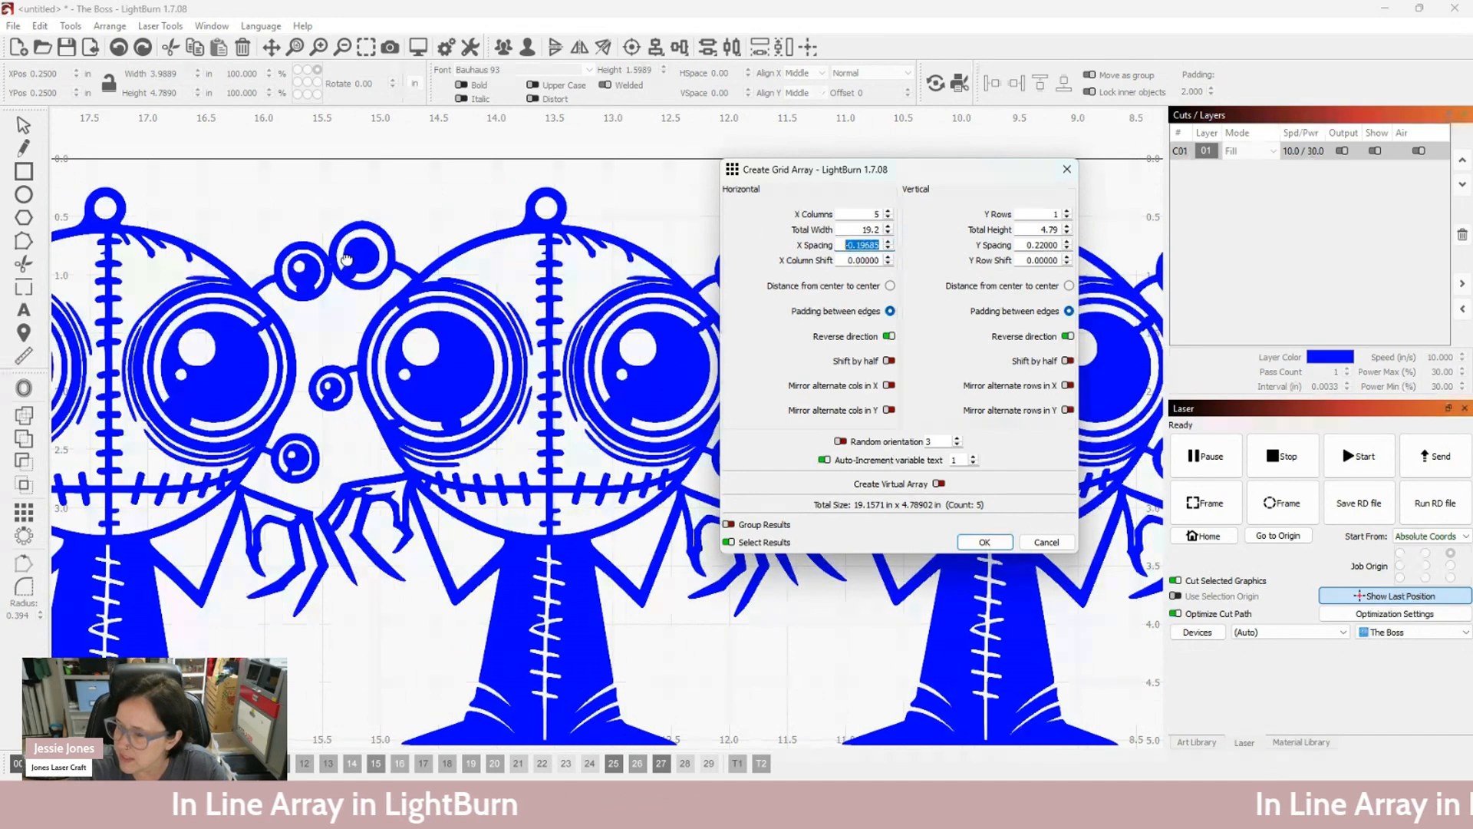
scroll(375, 241, up, 5)
scroll(313, 267, up, 2)
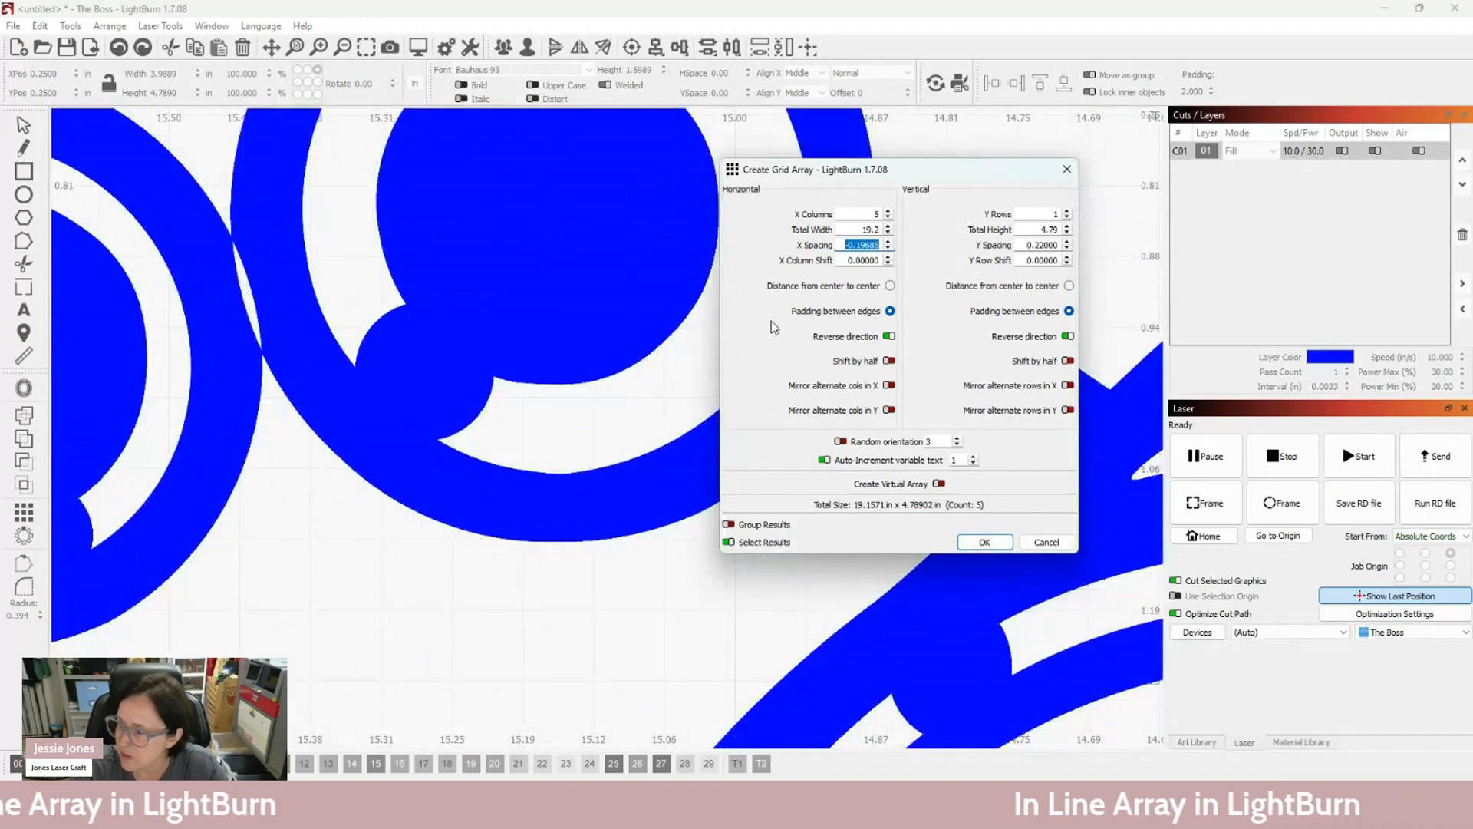
click(889, 242)
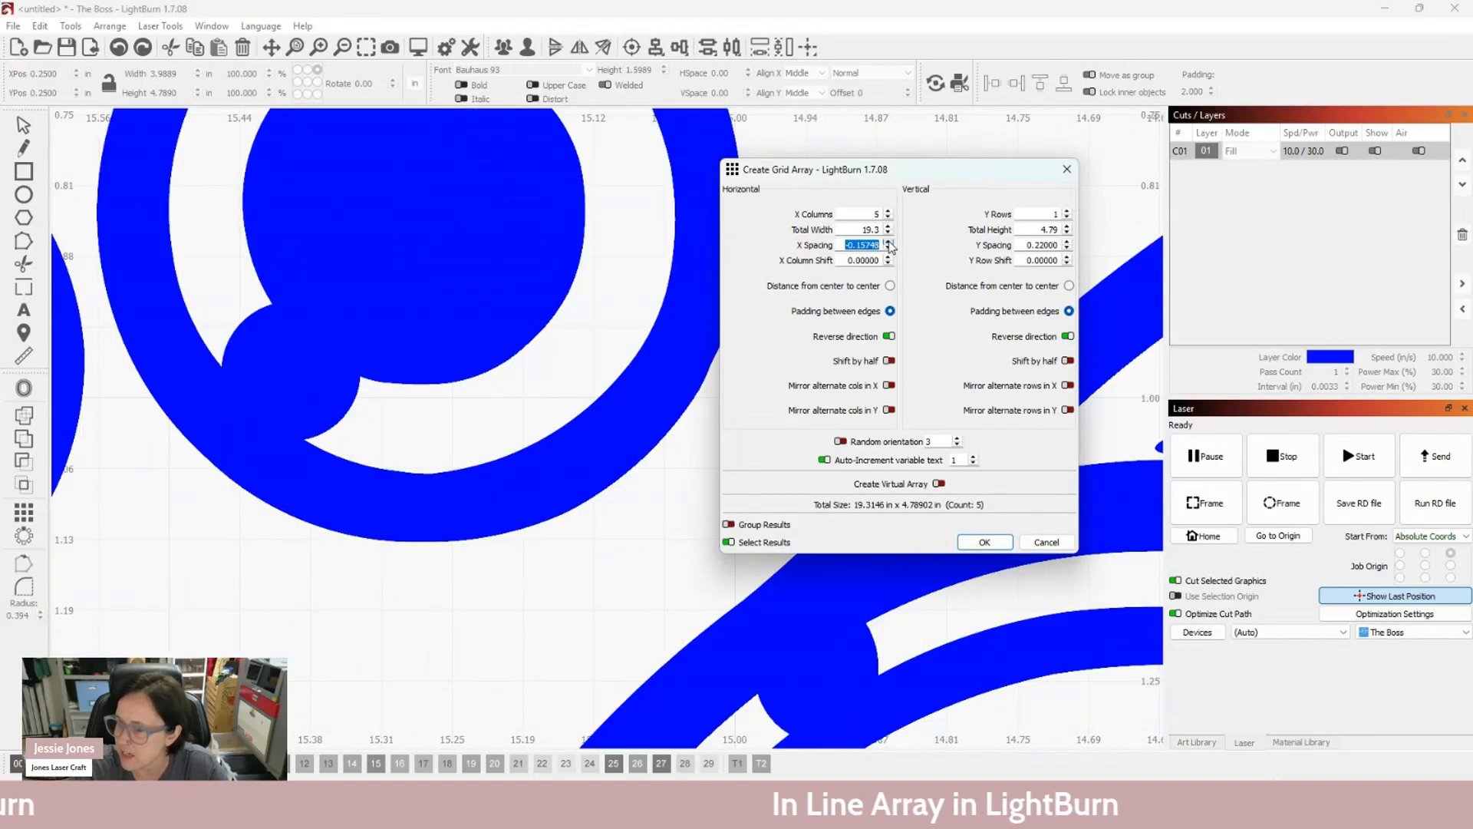
Set the column shift to -0.03937 in and move the array dialog clear of the character row
click(889, 263)
scroll(588, 232, down, 9)
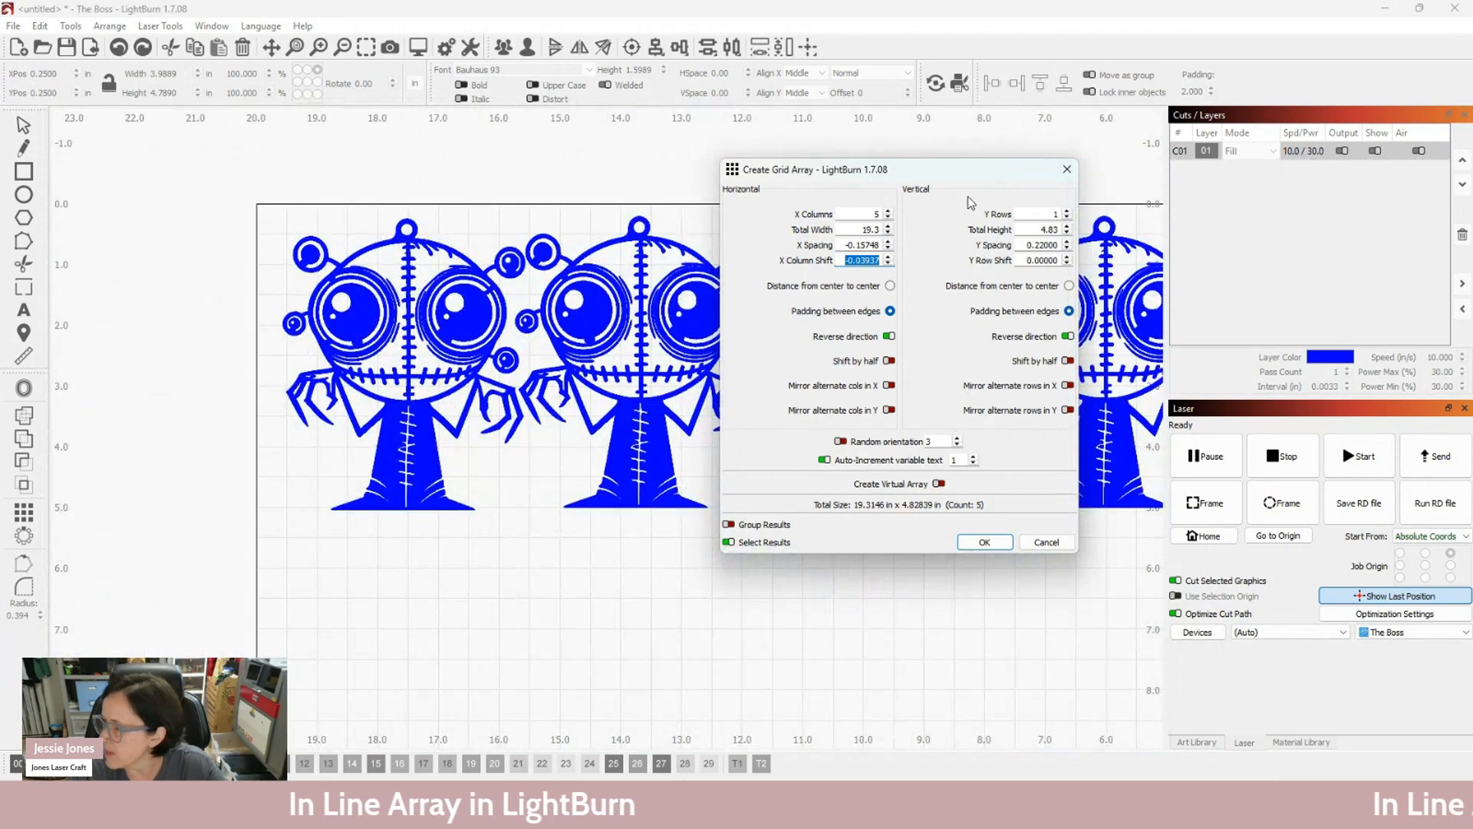
drag(790, 160, 790, 386)
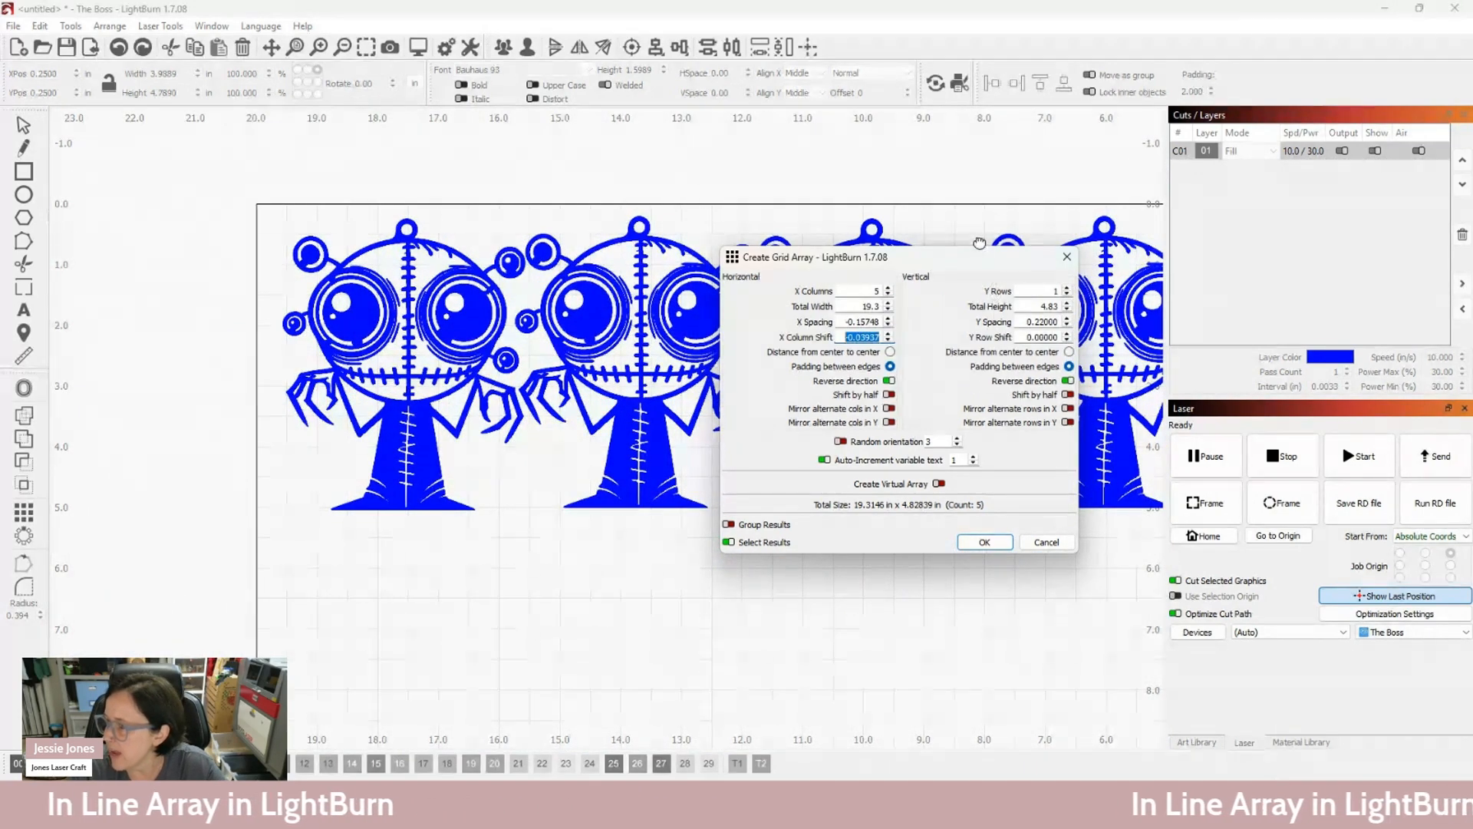
drag(977, 262, 381, 216)
scroll(493, 159, down, 4)
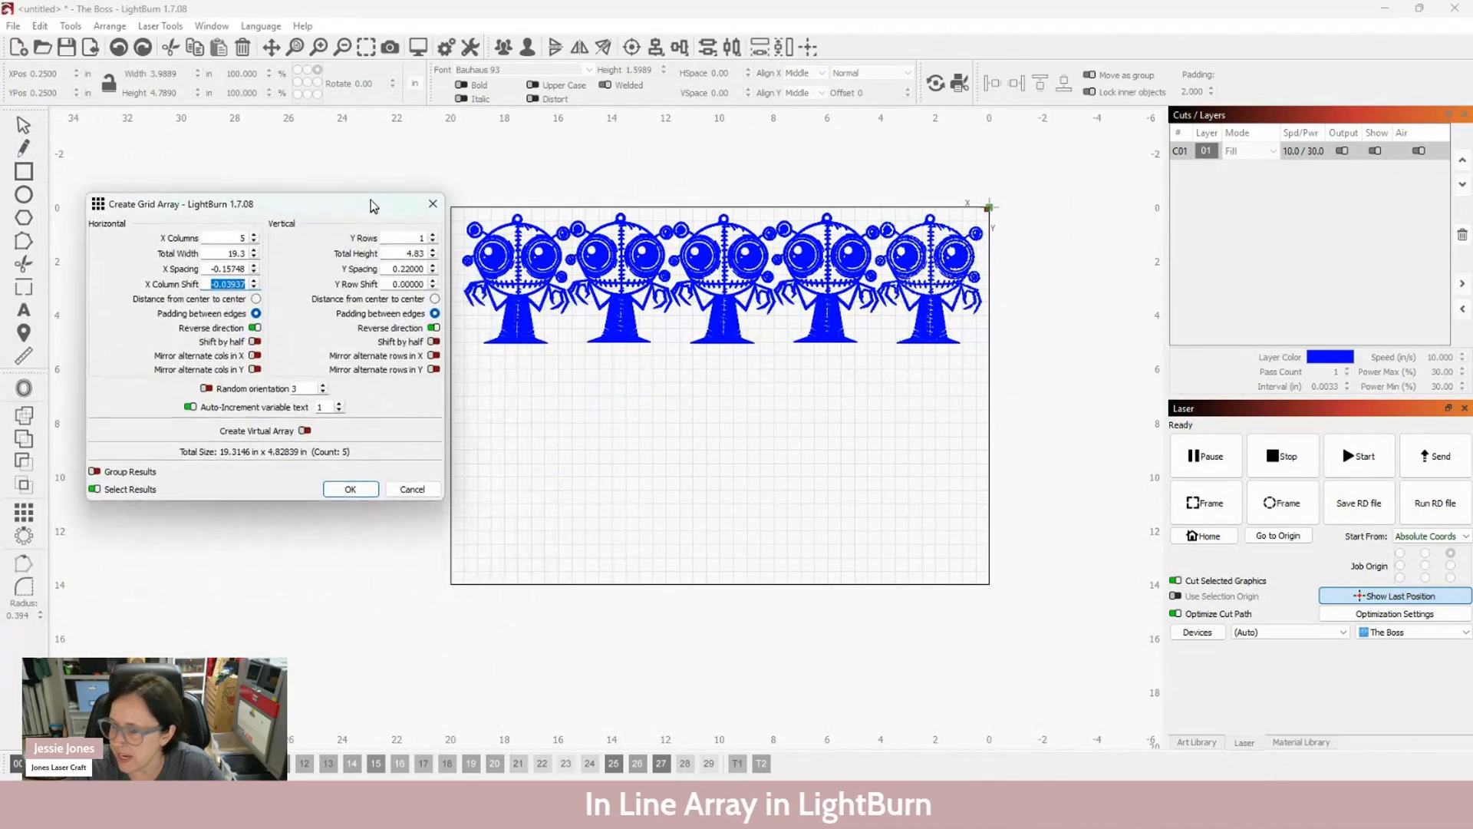
Set the grid array to 3 rows
click(433, 232)
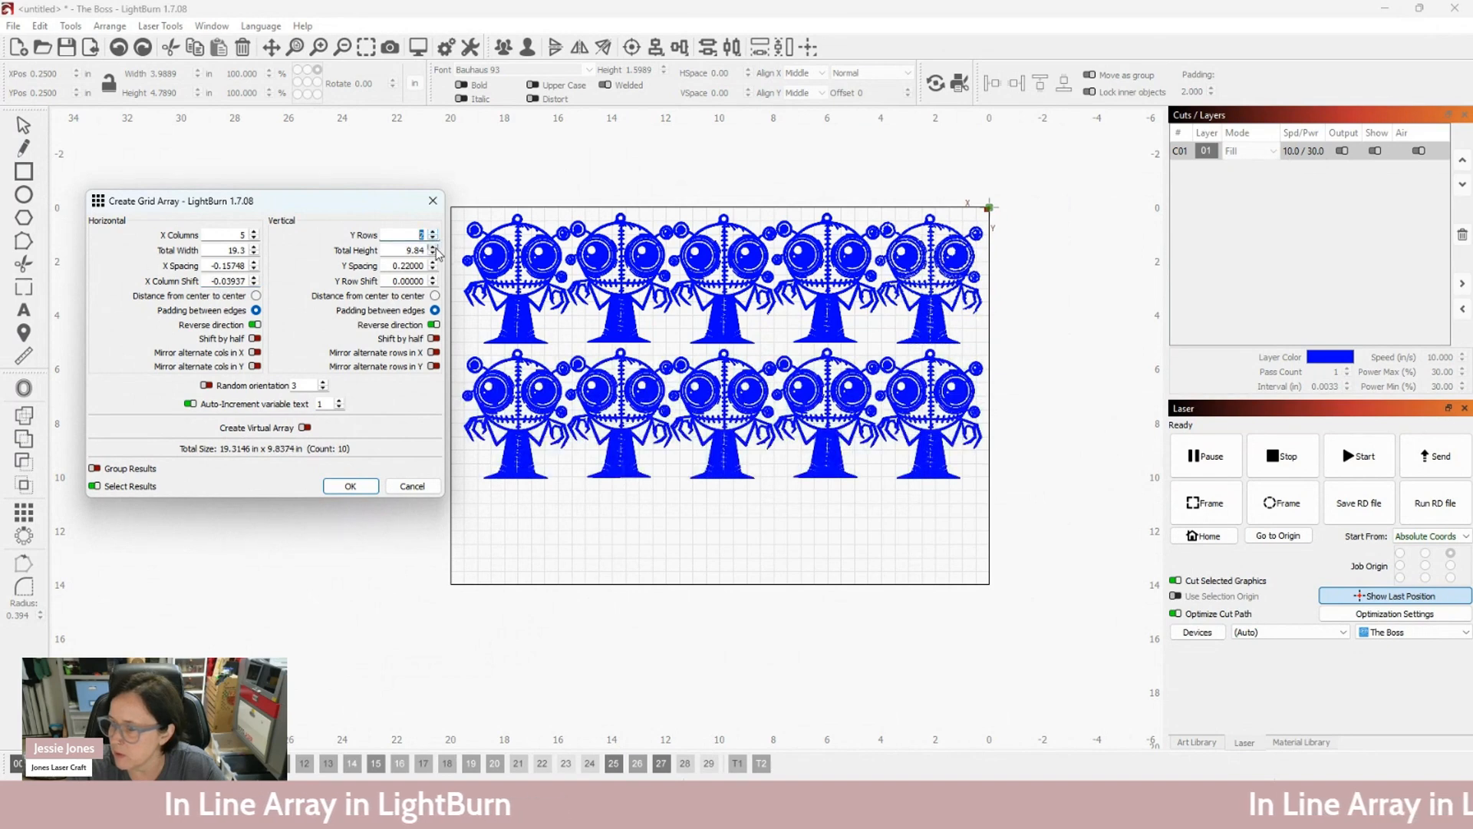
click(433, 238)
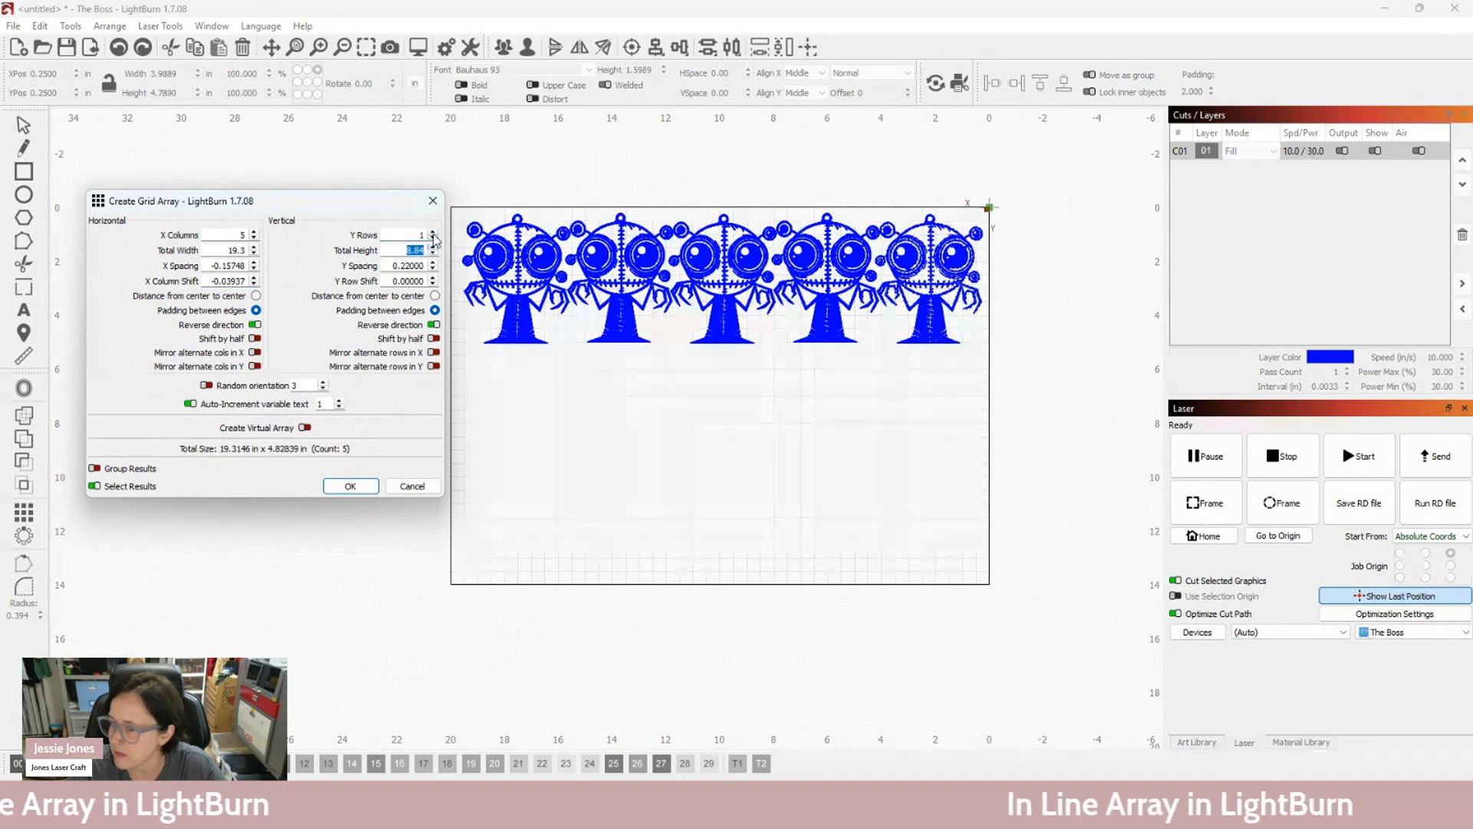
click(433, 232)
click(432, 232)
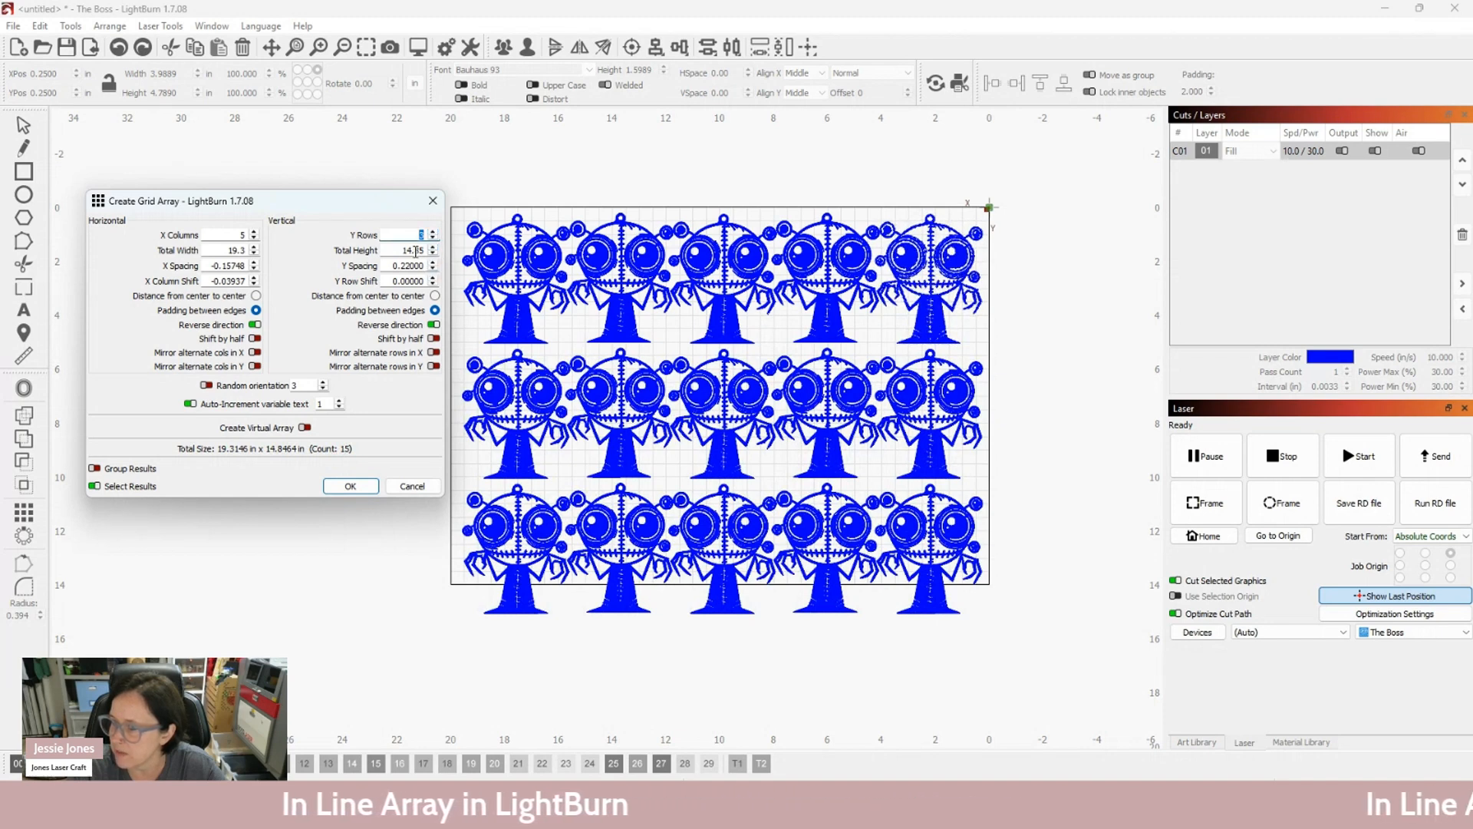
Set the array's total height to 14.53 in, keeping the row spacing at 0.06252 in
key(Tab)
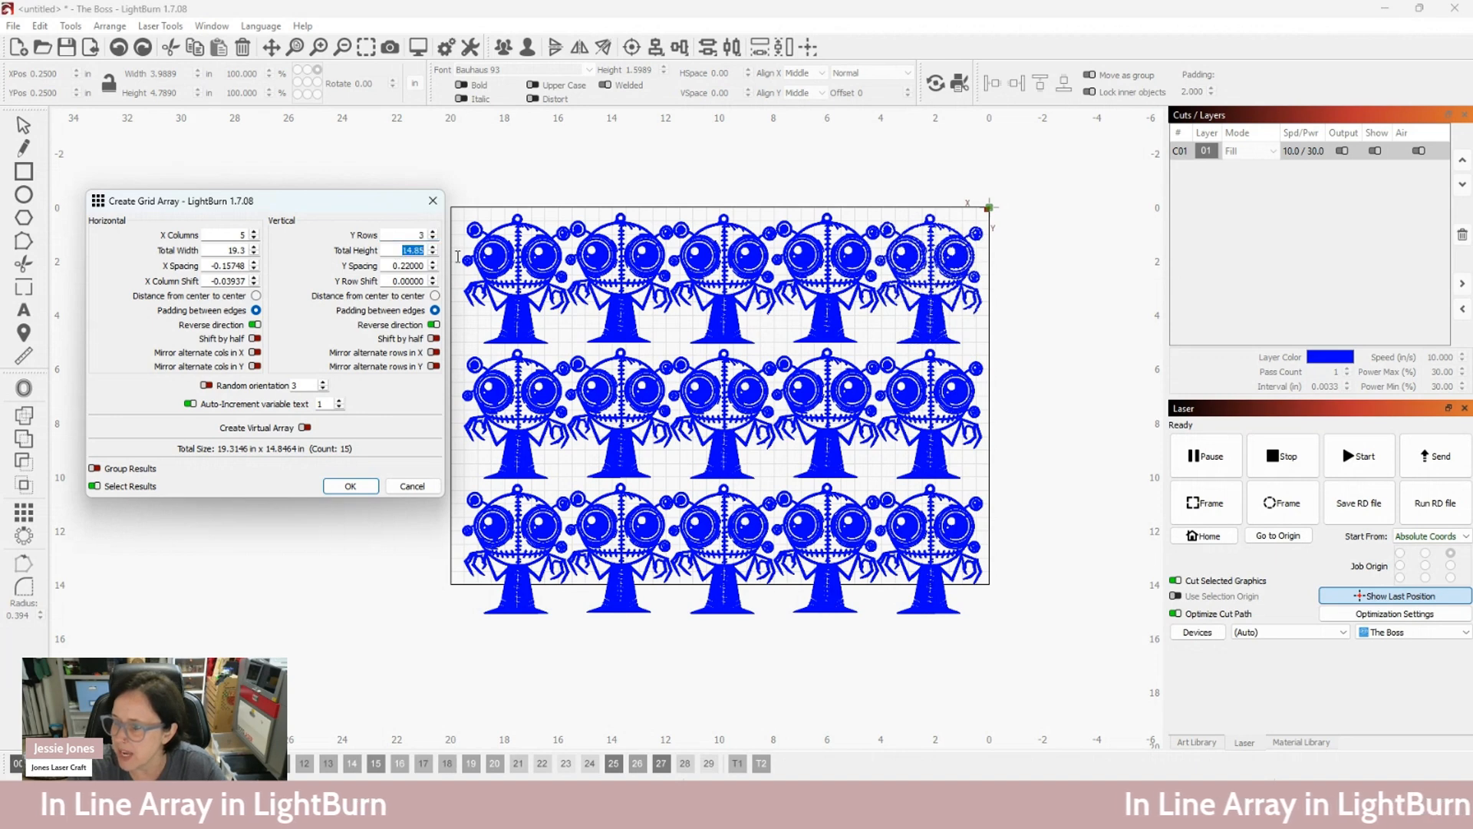
drag(415, 251, 434, 254)
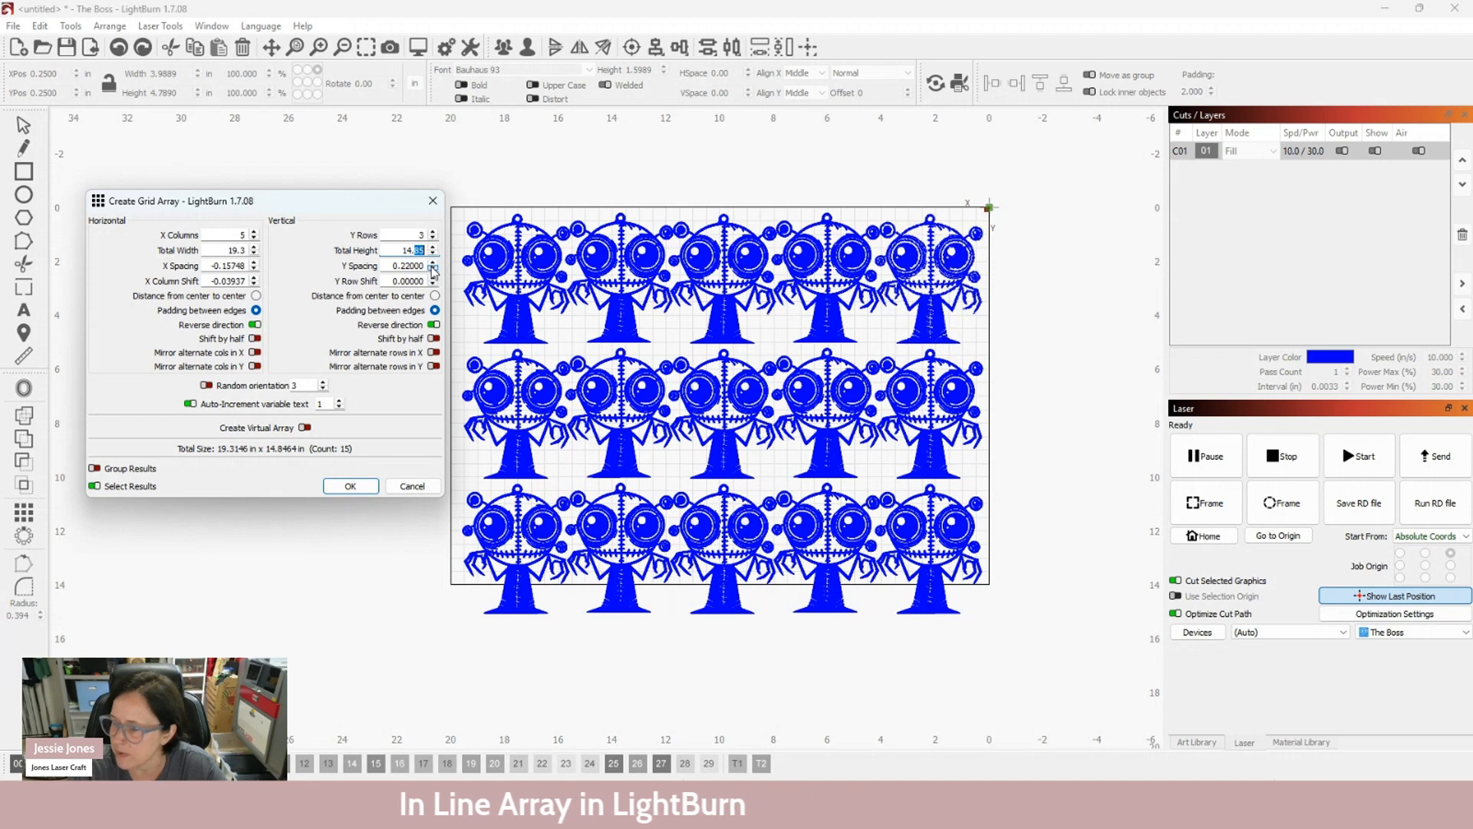
text(53)
key(Tab)
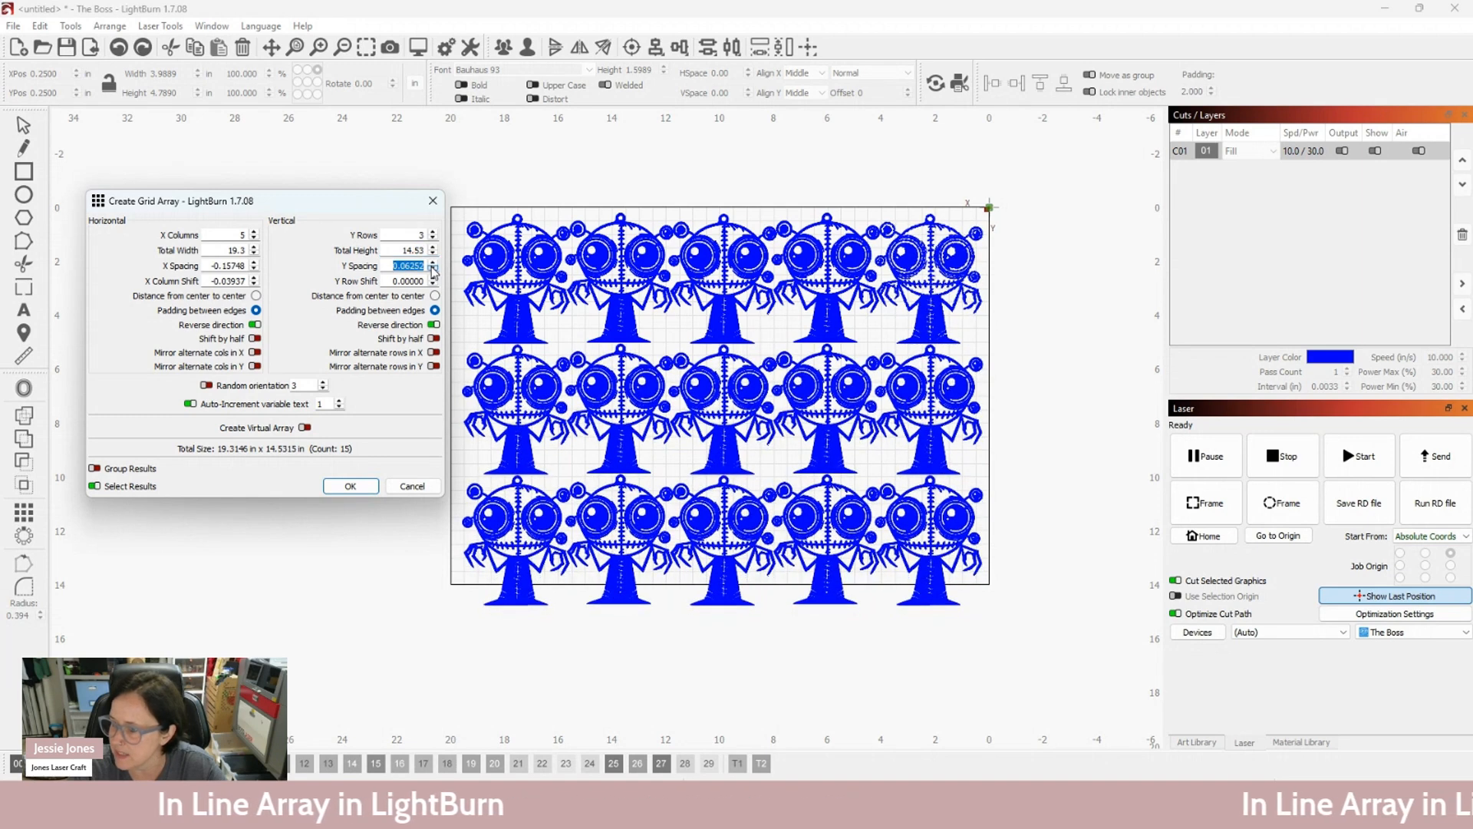
click(433, 269)
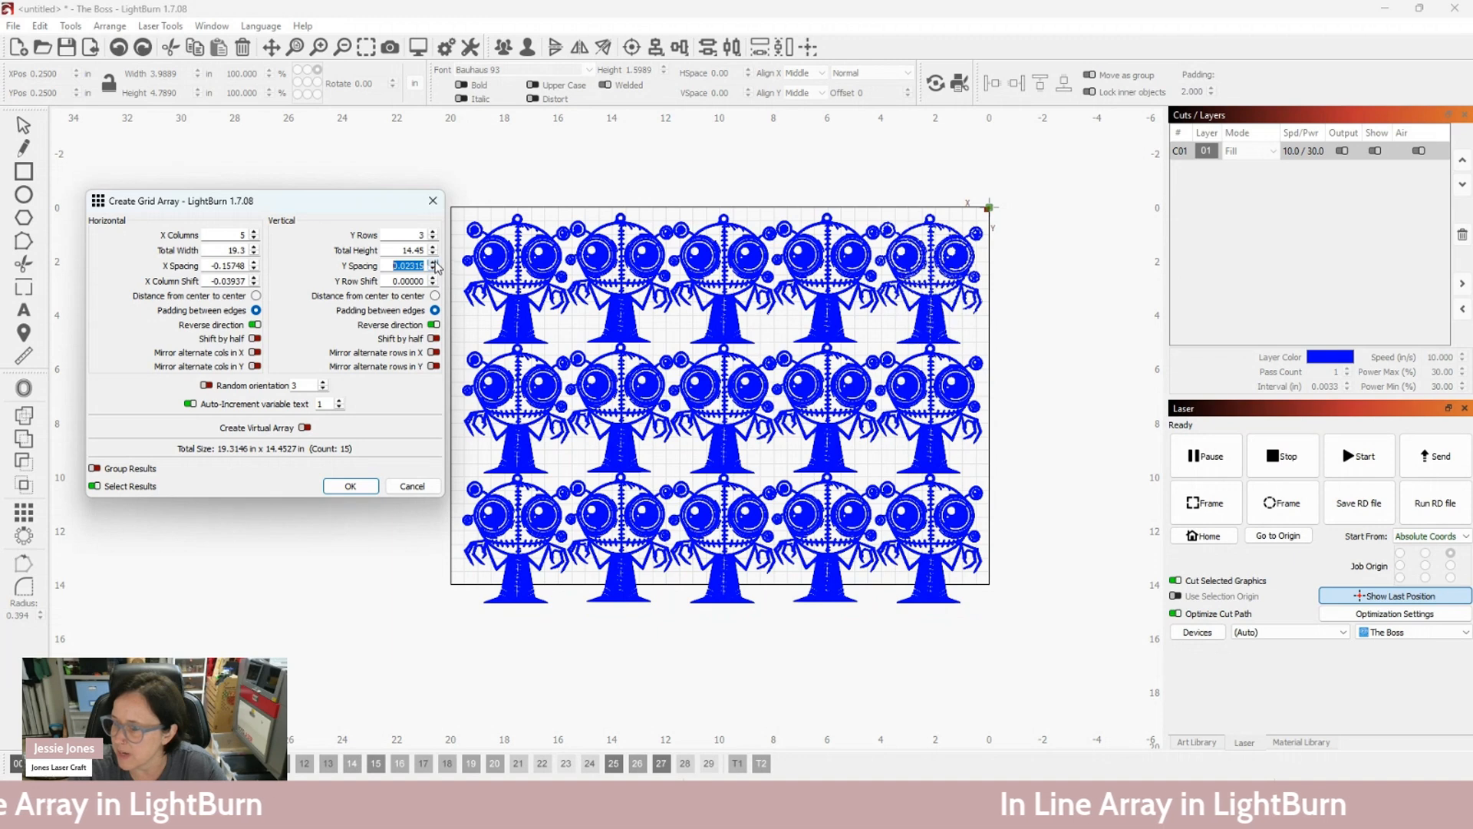
click(433, 262)
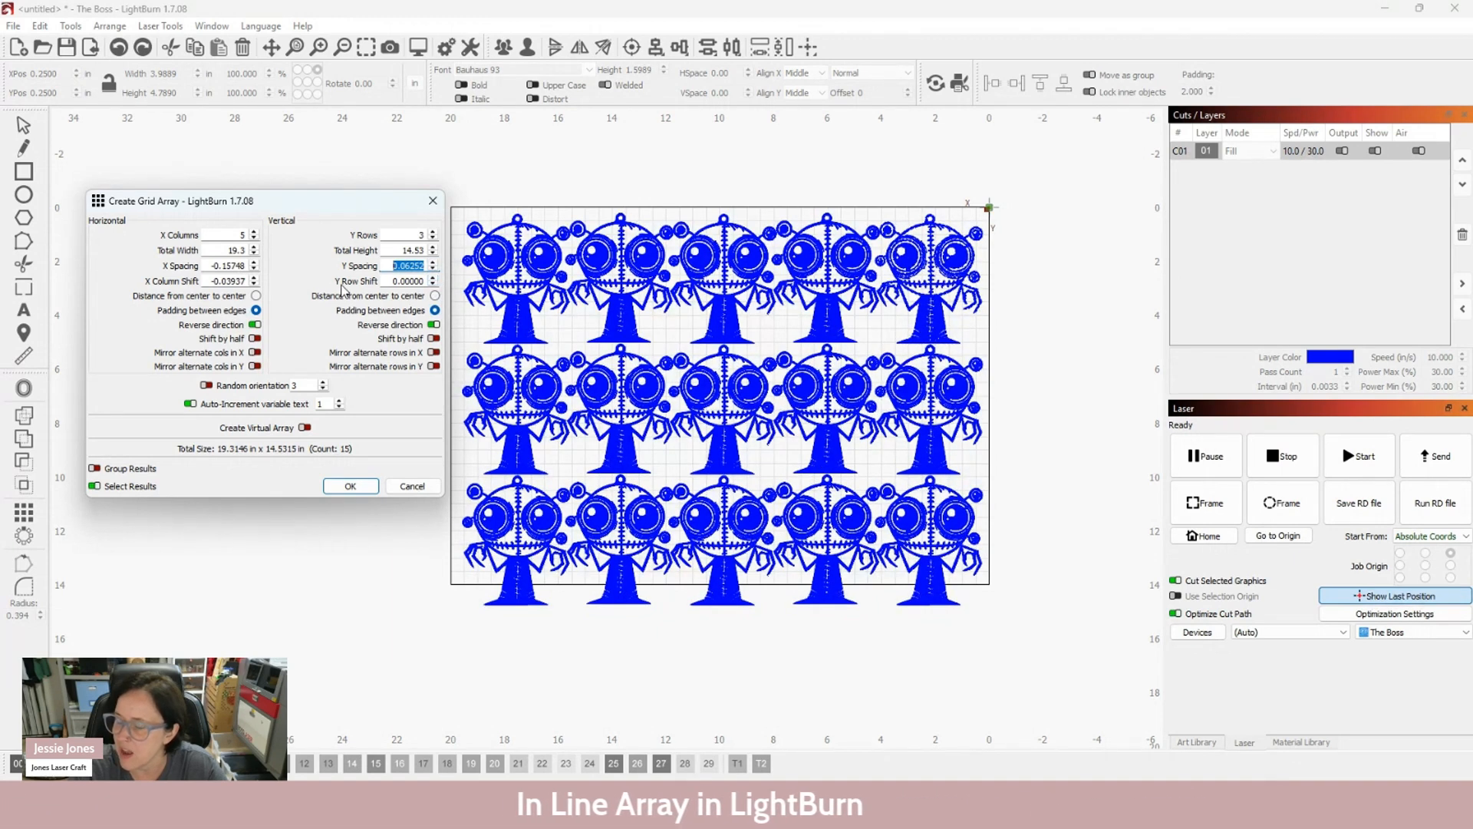
Stagger the middle row of characters by setting the row shift to -1.96850 in
click(433, 285)
click(433, 285)
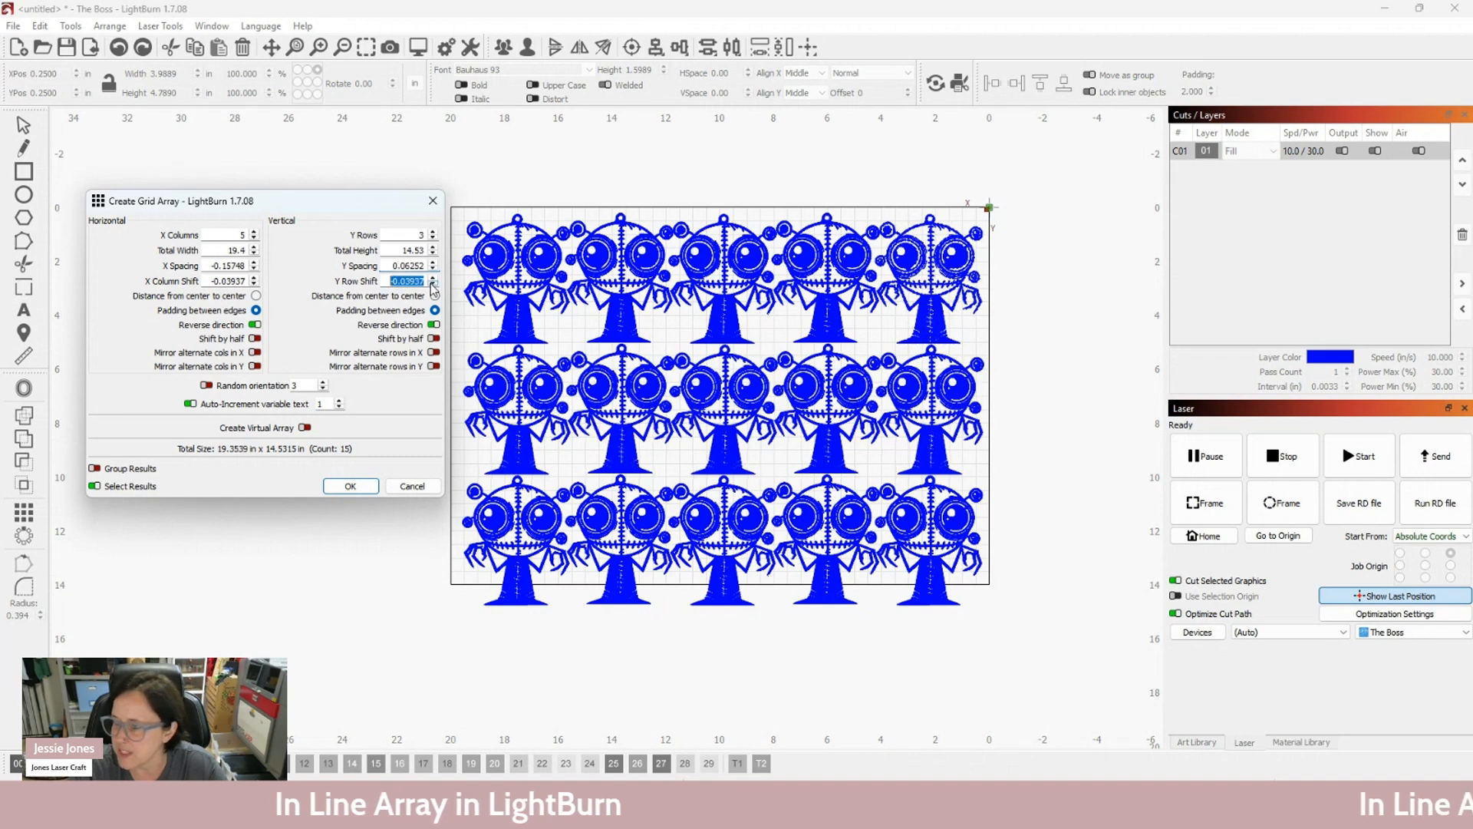
click(433, 284)
click(433, 284)
click(432, 285)
click(433, 285)
click(433, 285)
click(433, 284)
click(433, 285)
click(433, 284)
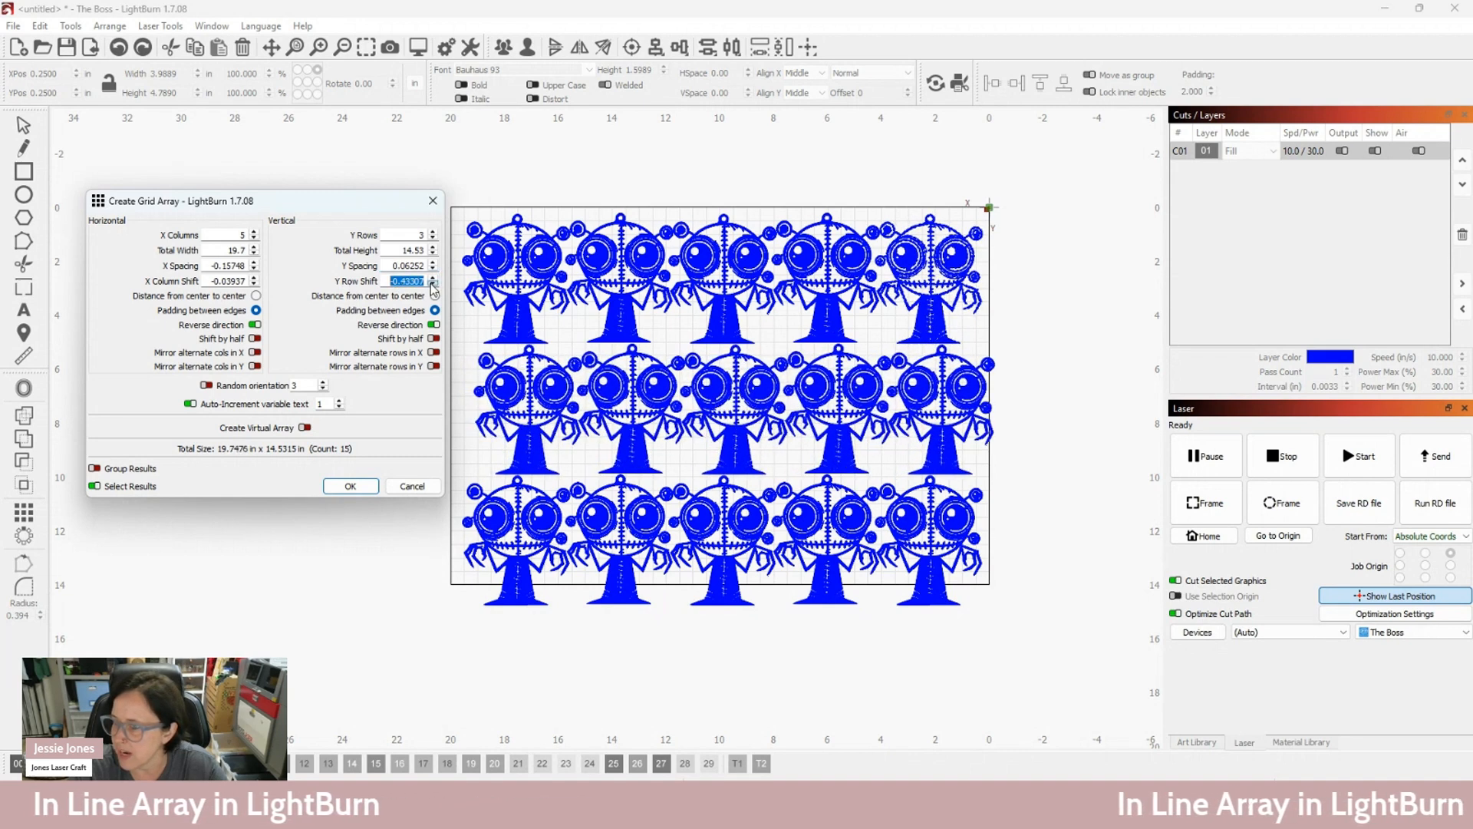
click(433, 285)
click(433, 285)
click(433, 284)
click(433, 284)
click(433, 285)
click(433, 284)
click(432, 284)
click(433, 285)
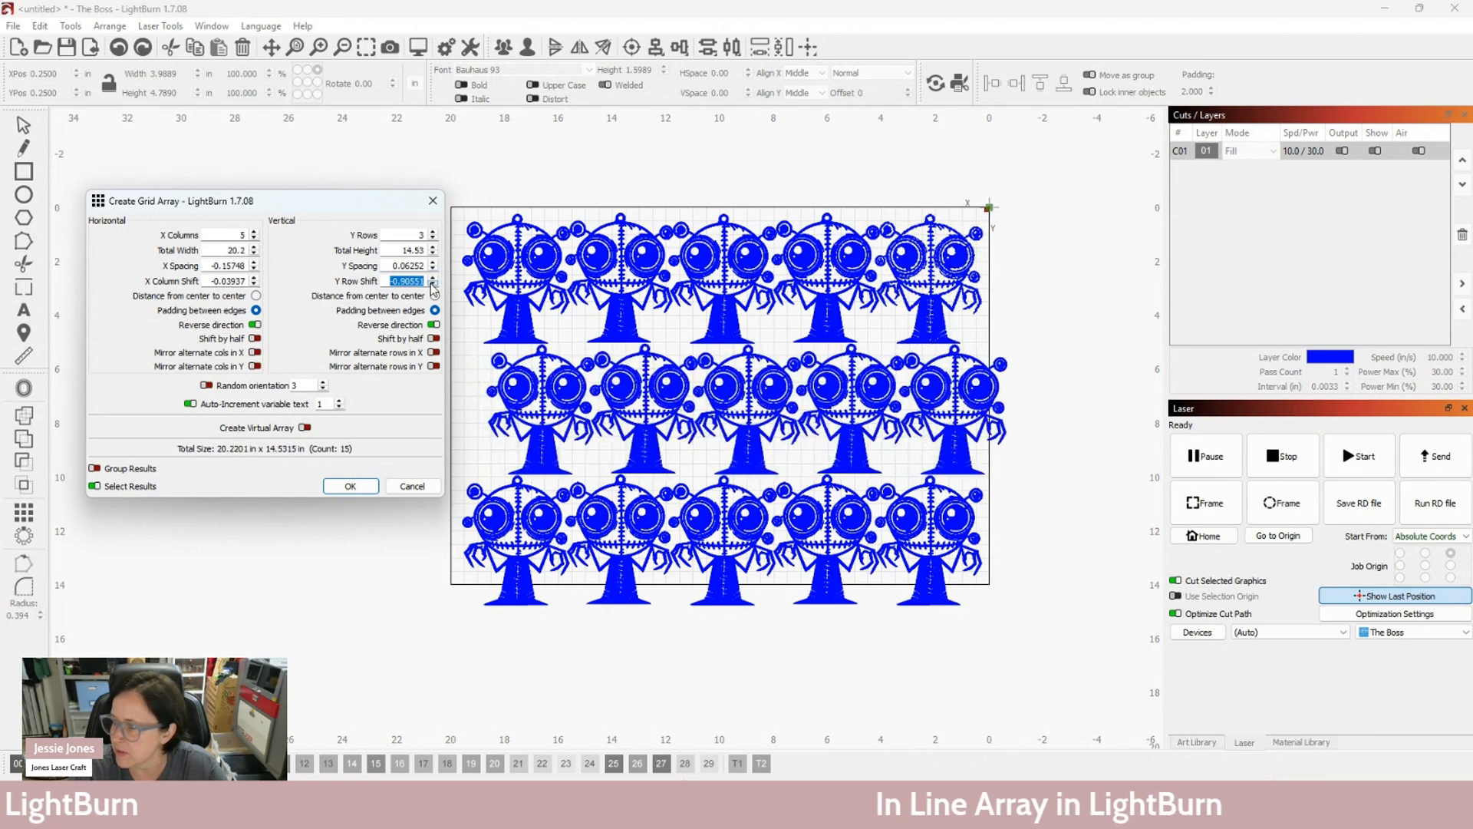
click(433, 285)
click(433, 285)
click(433, 285)
click(432, 285)
click(432, 284)
click(432, 284)
click(433, 285)
click(433, 284)
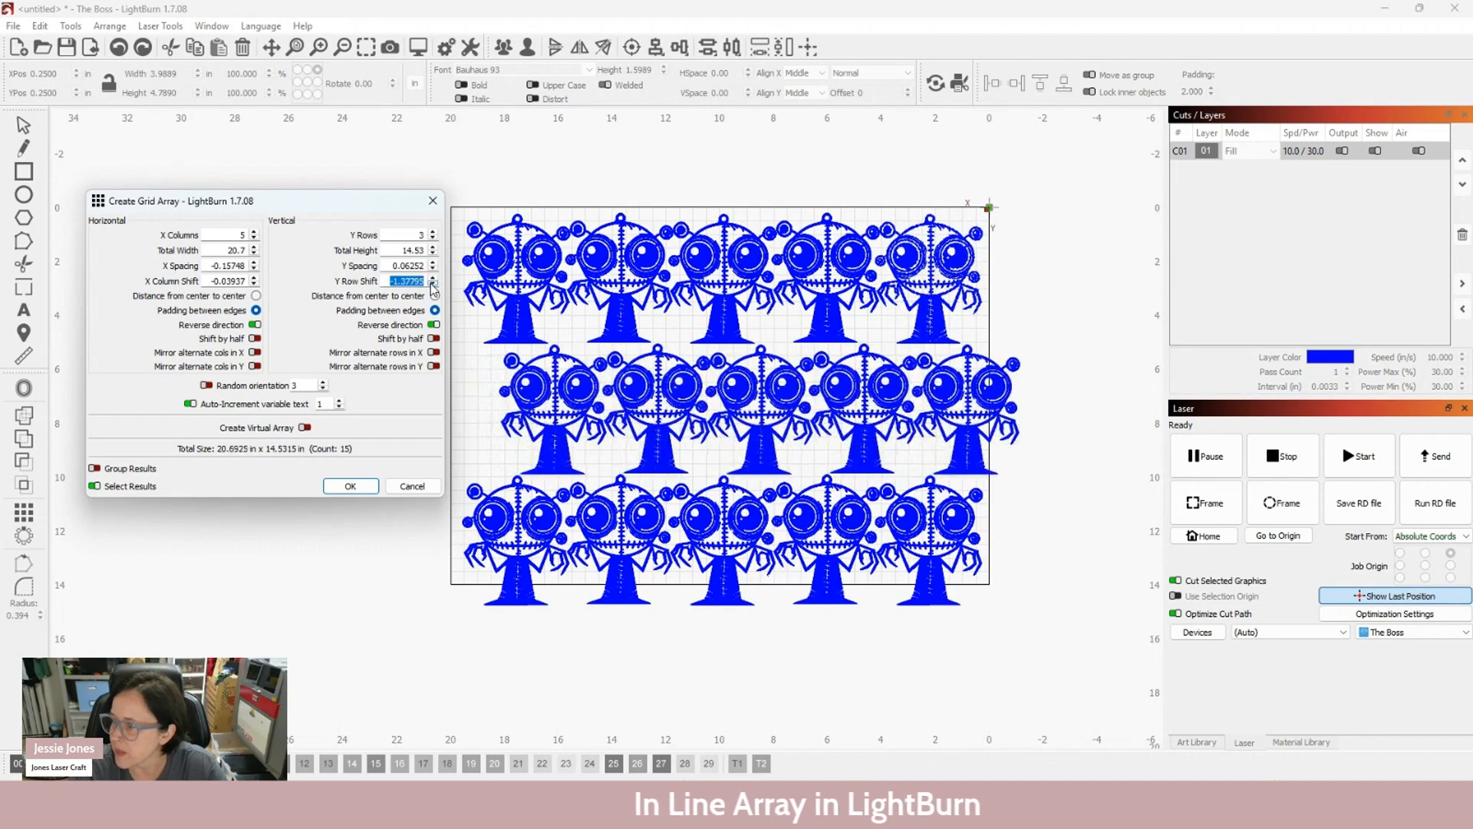
click(433, 284)
click(432, 285)
click(432, 285)
click(432, 285)
click(433, 284)
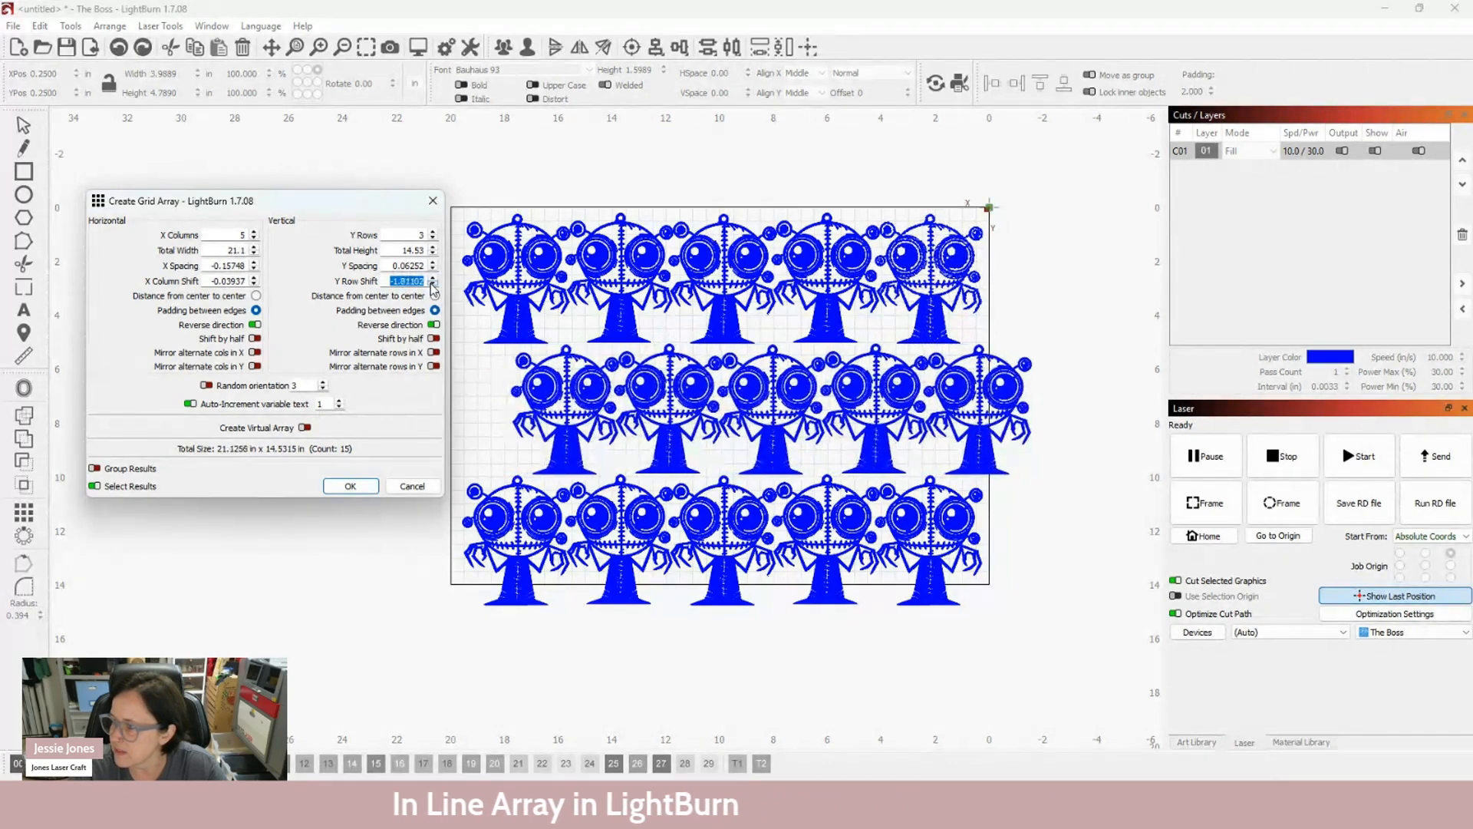
click(432, 284)
click(432, 284)
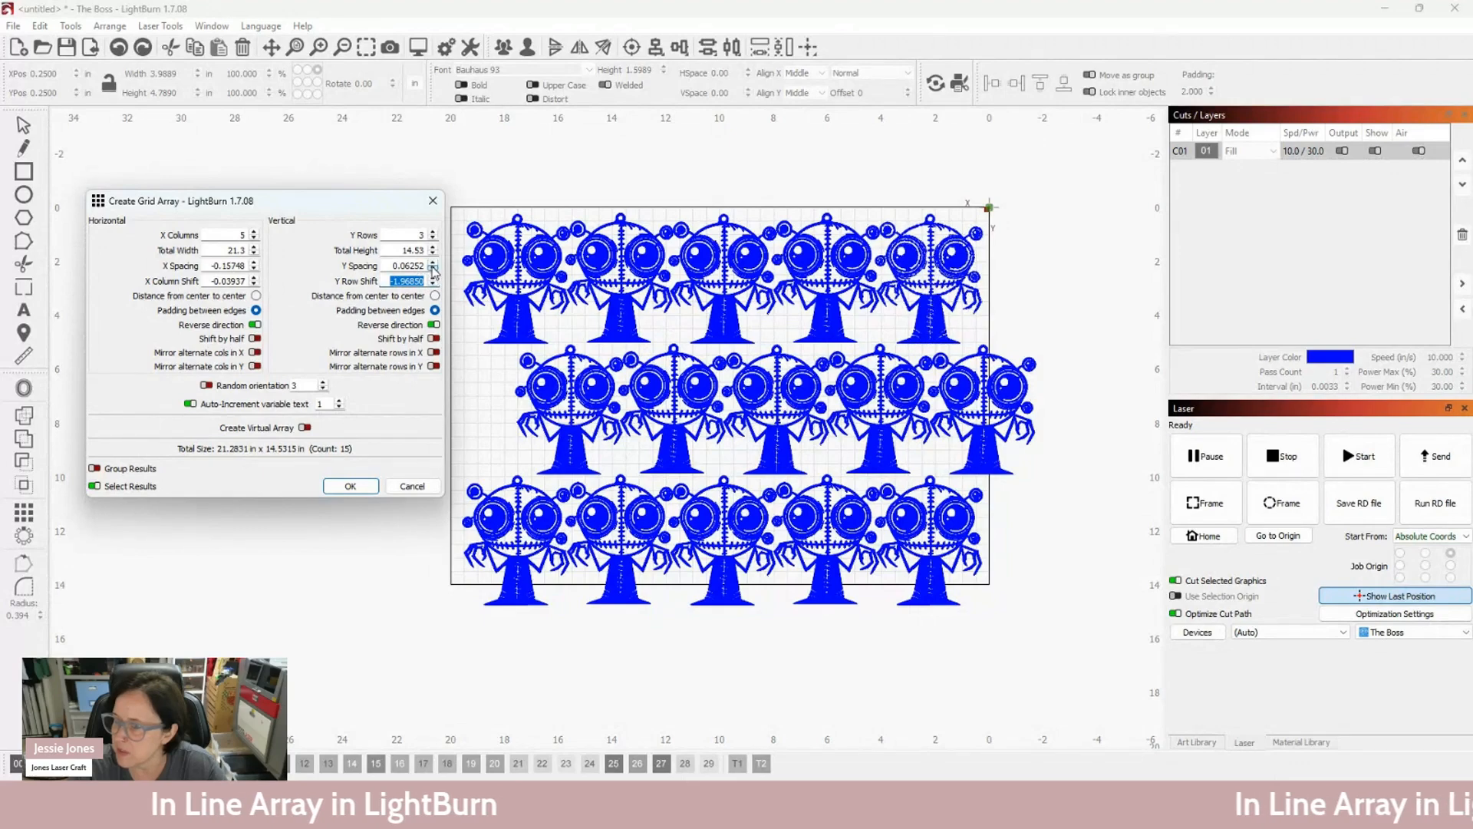
Reduce the array's vertical row spacing to -0.25244 in so the staggered rows nest together
click(433, 269)
click(433, 269)
click(433, 269)
click(432, 269)
click(433, 268)
click(433, 269)
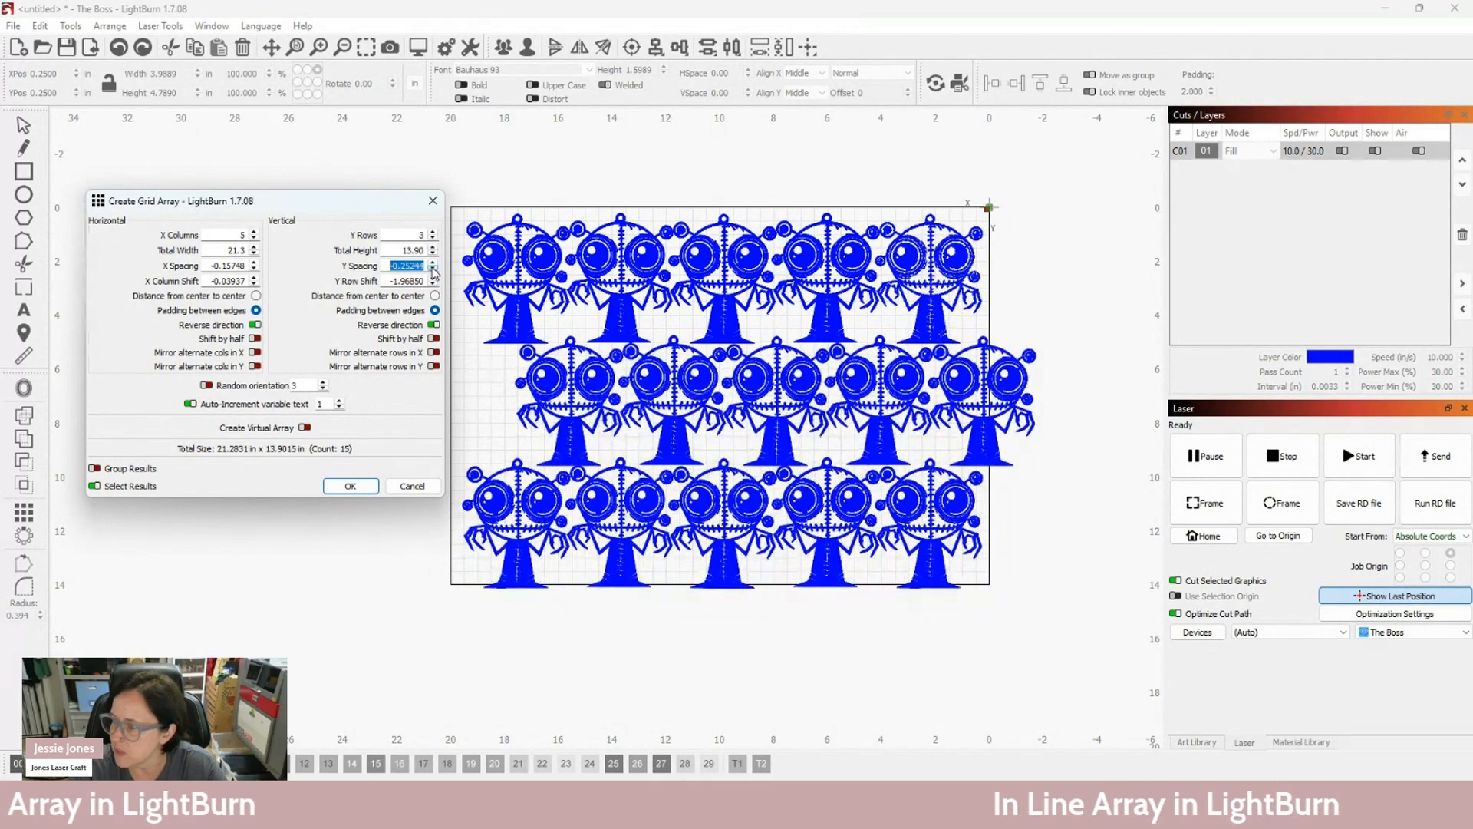
click(432, 269)
click(433, 269)
click(433, 269)
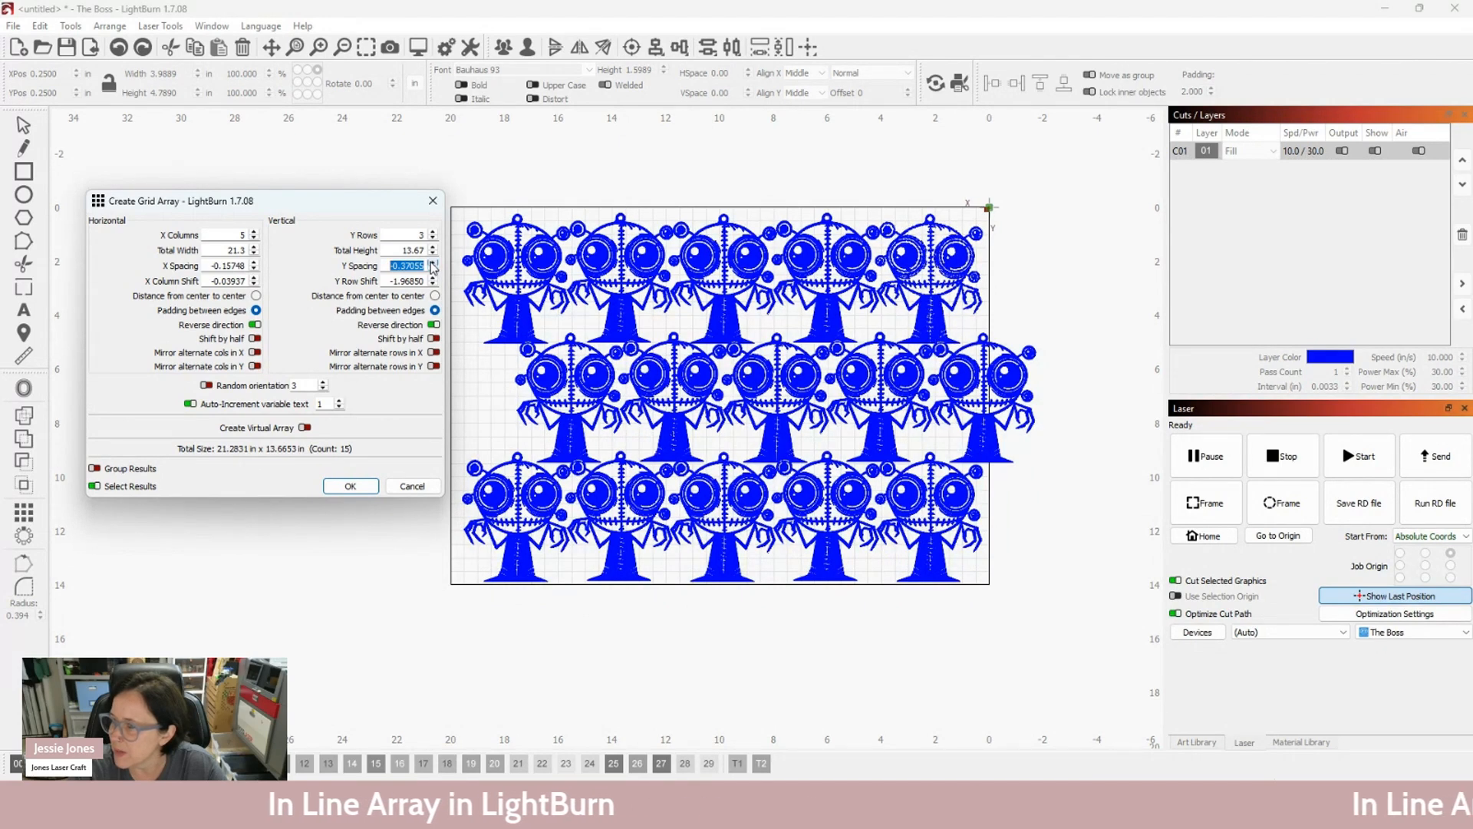
click(433, 262)
click(432, 261)
click(433, 262)
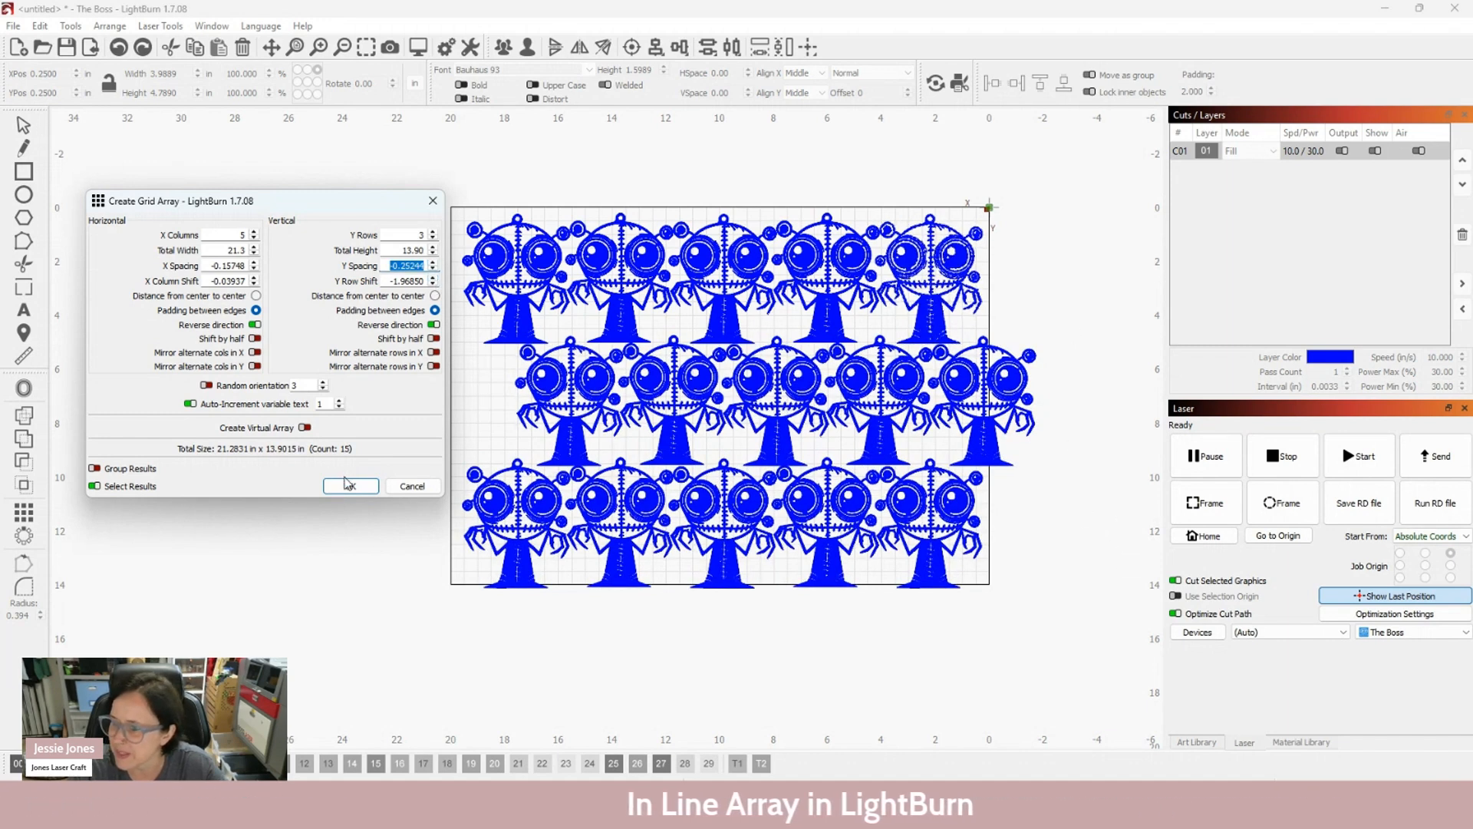
Try a vertical row spacing of -0.29181 in for the array and return it to -0.25244 in
scroll(841, 412, up, 5)
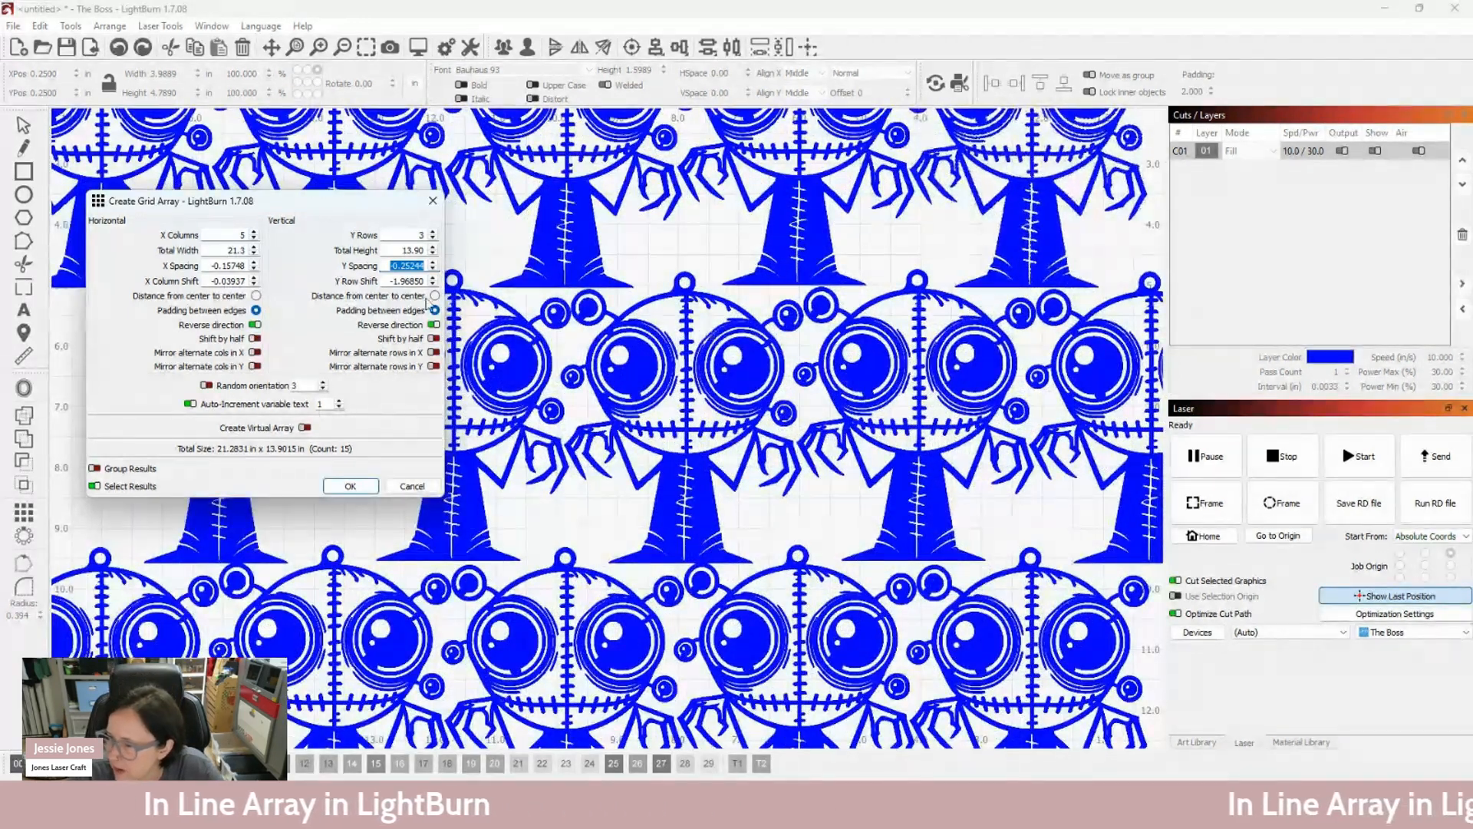
click(434, 270)
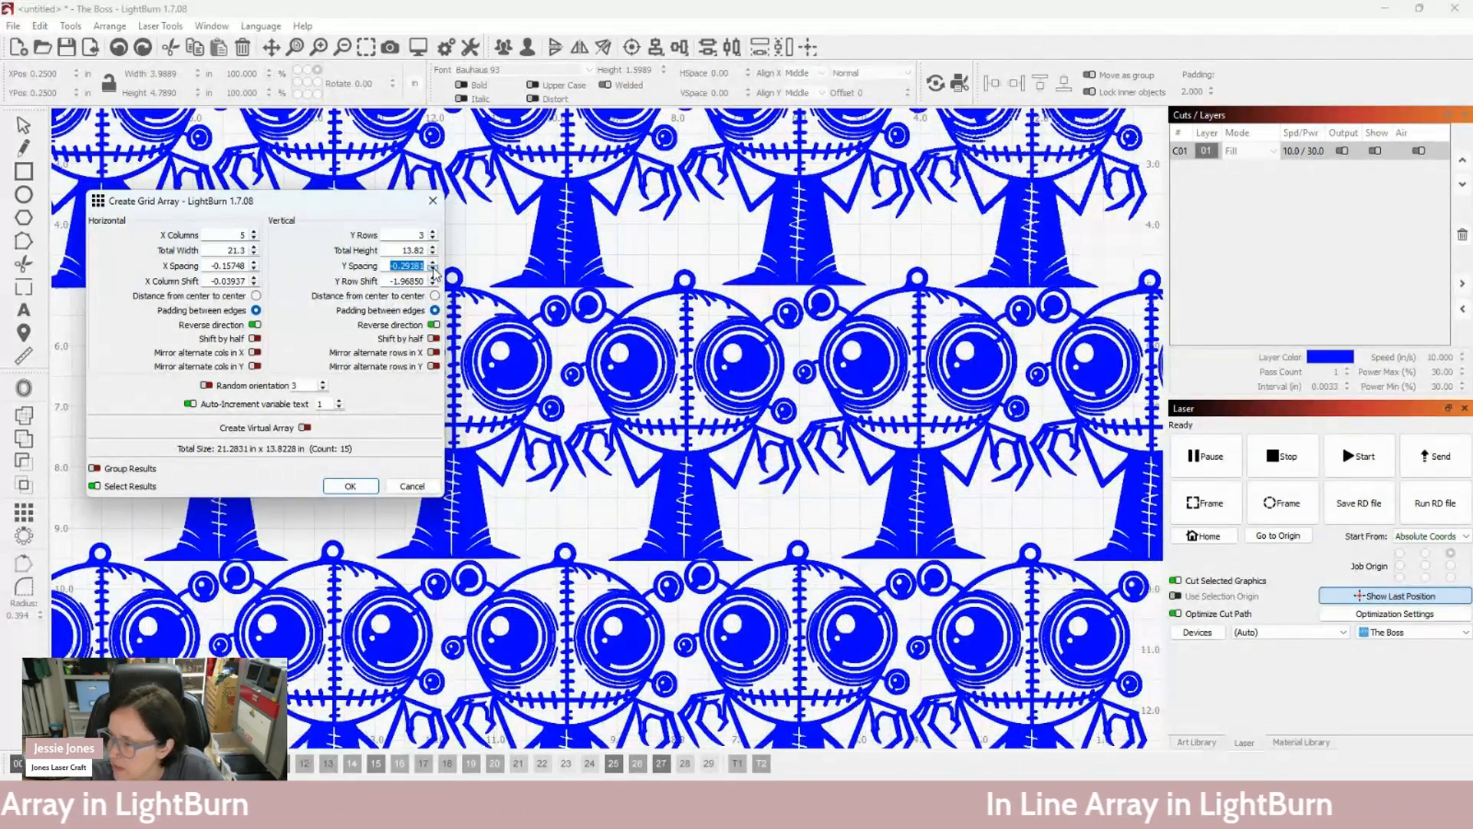
click(434, 269)
click(433, 263)
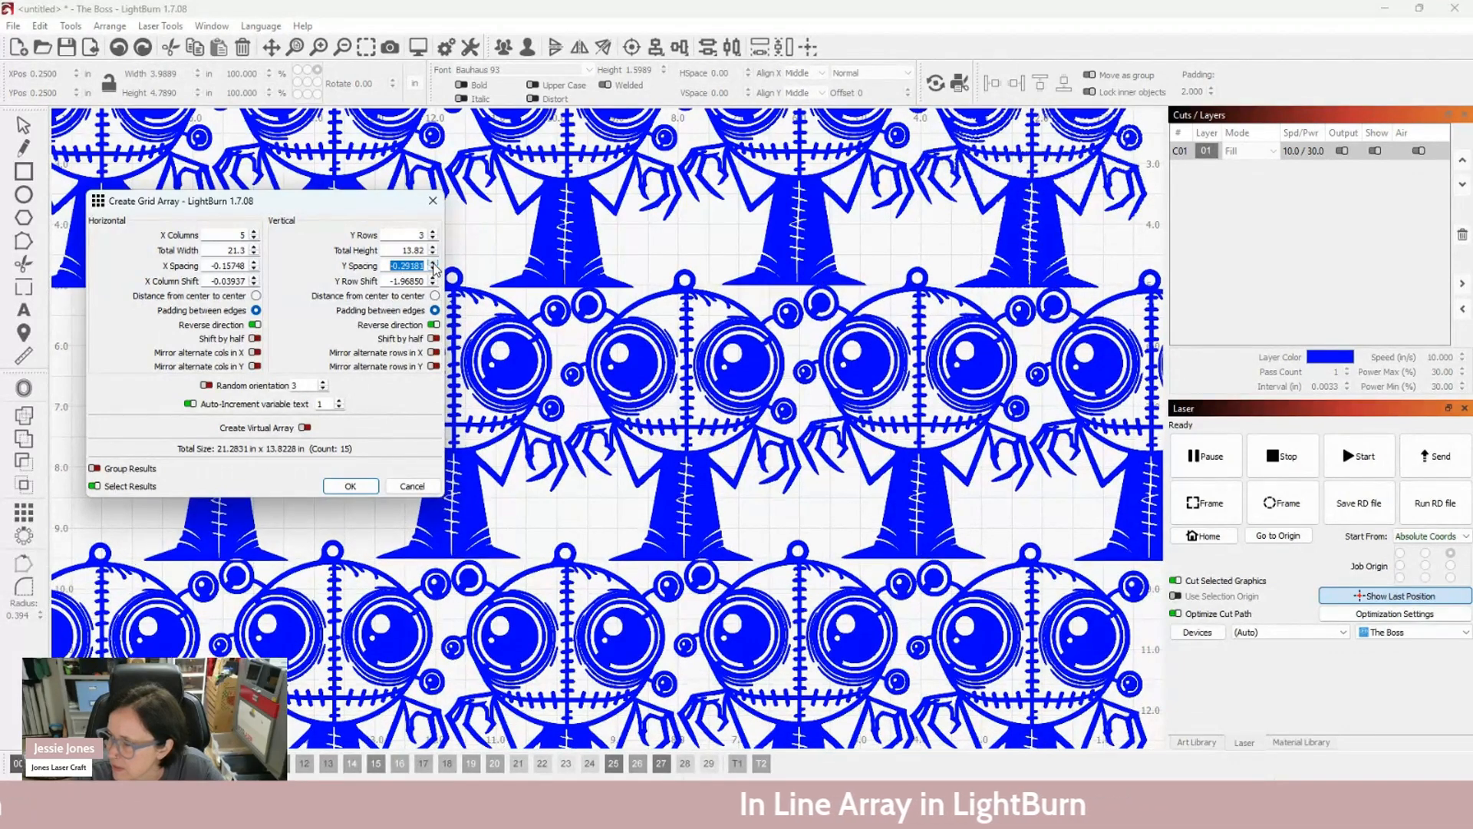
click(433, 263)
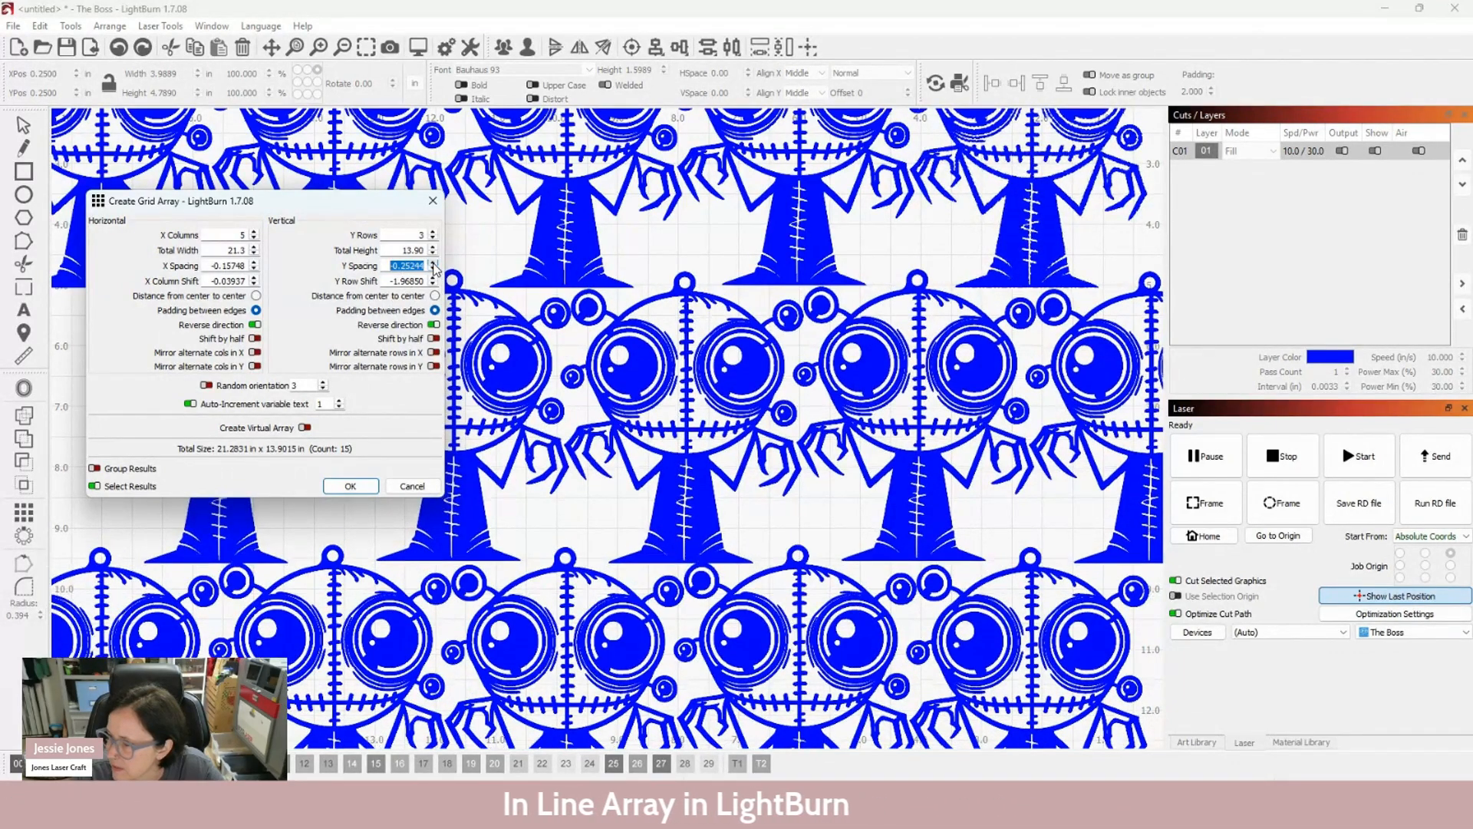
scroll(708, 401, down, 3)
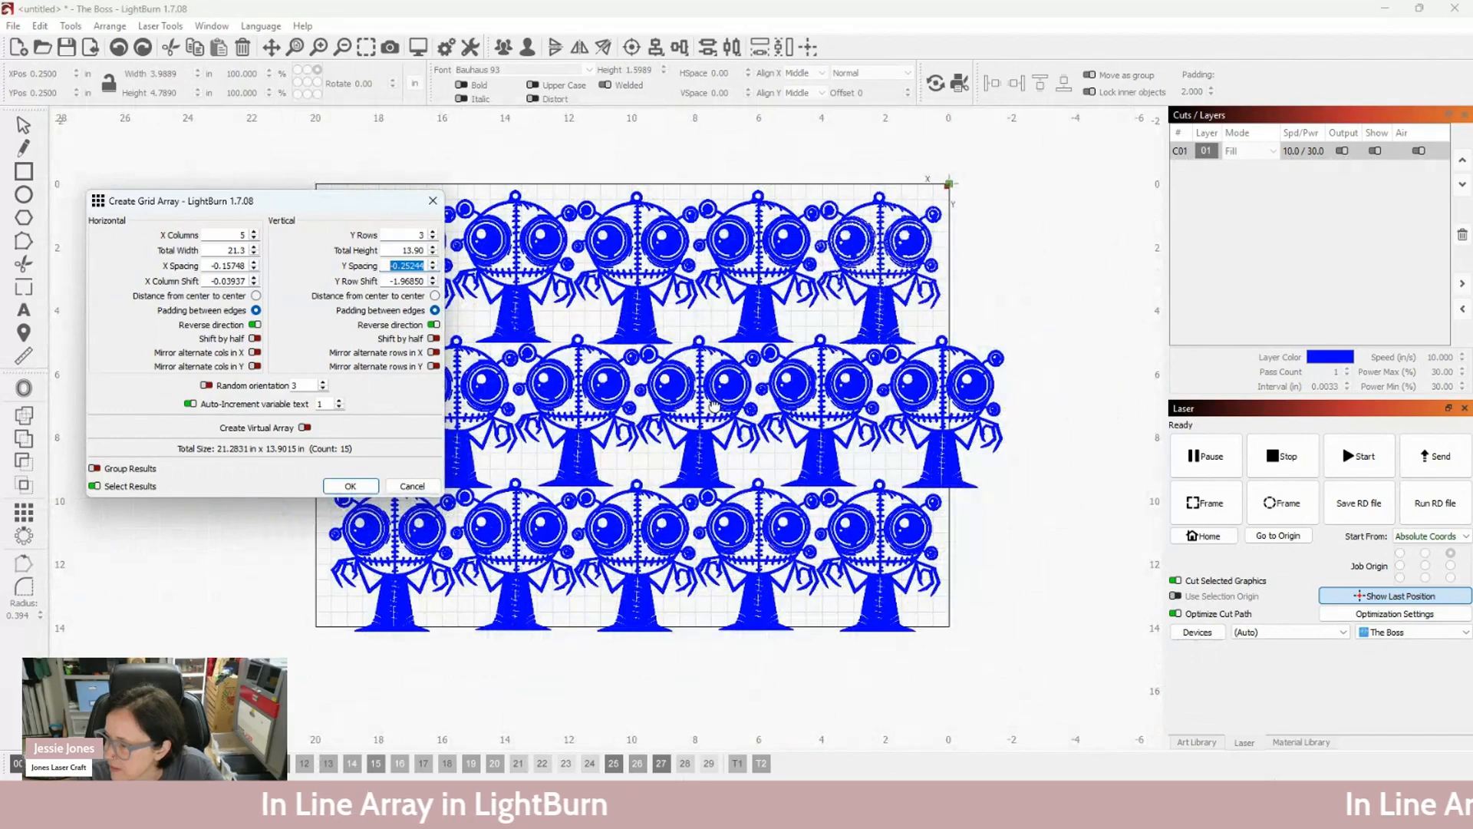
Set the array's row shift to -1.92913 in and close the grid array settings
click(433, 278)
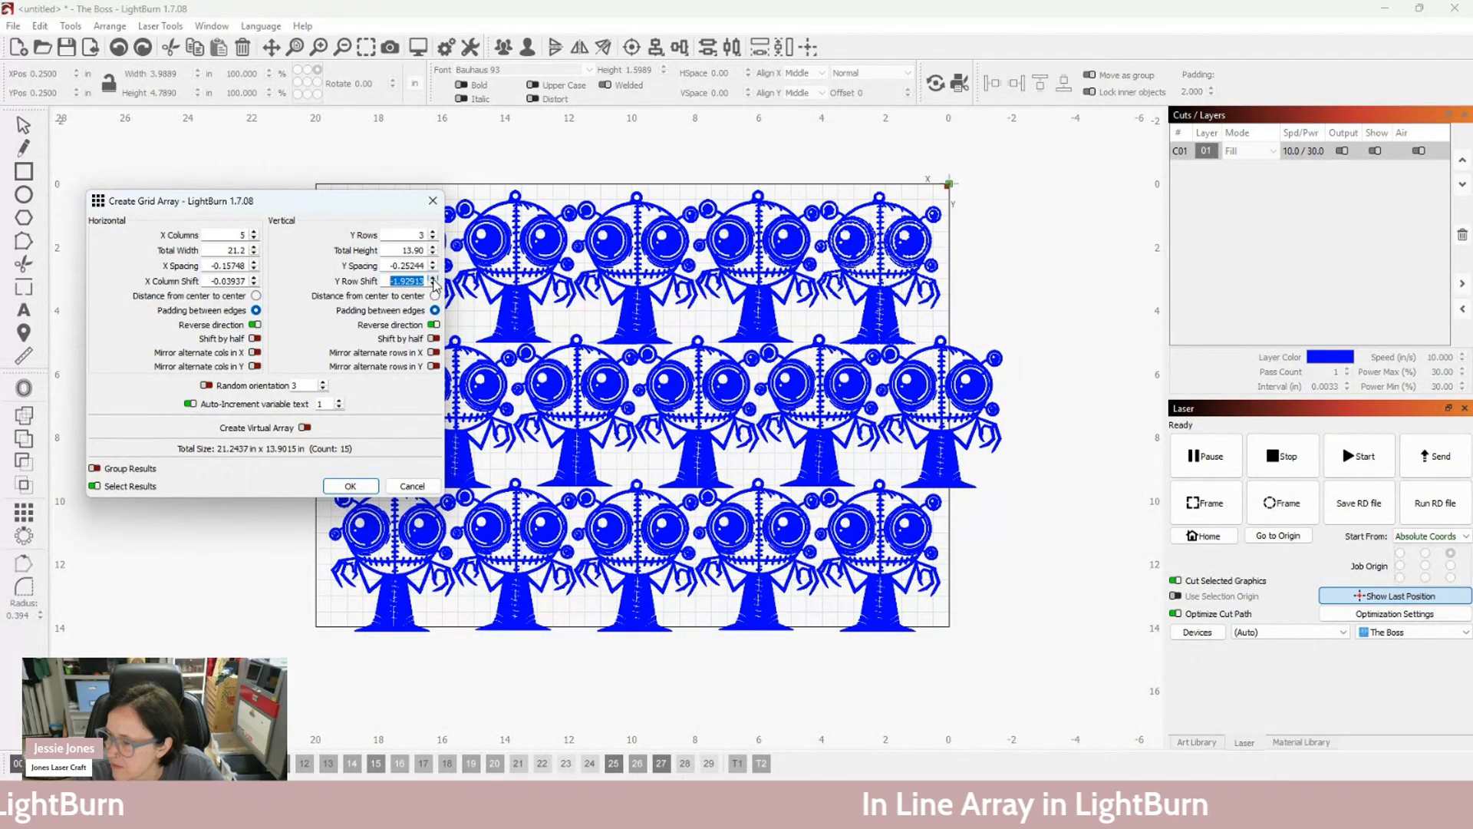
click(433, 278)
click(433, 278)
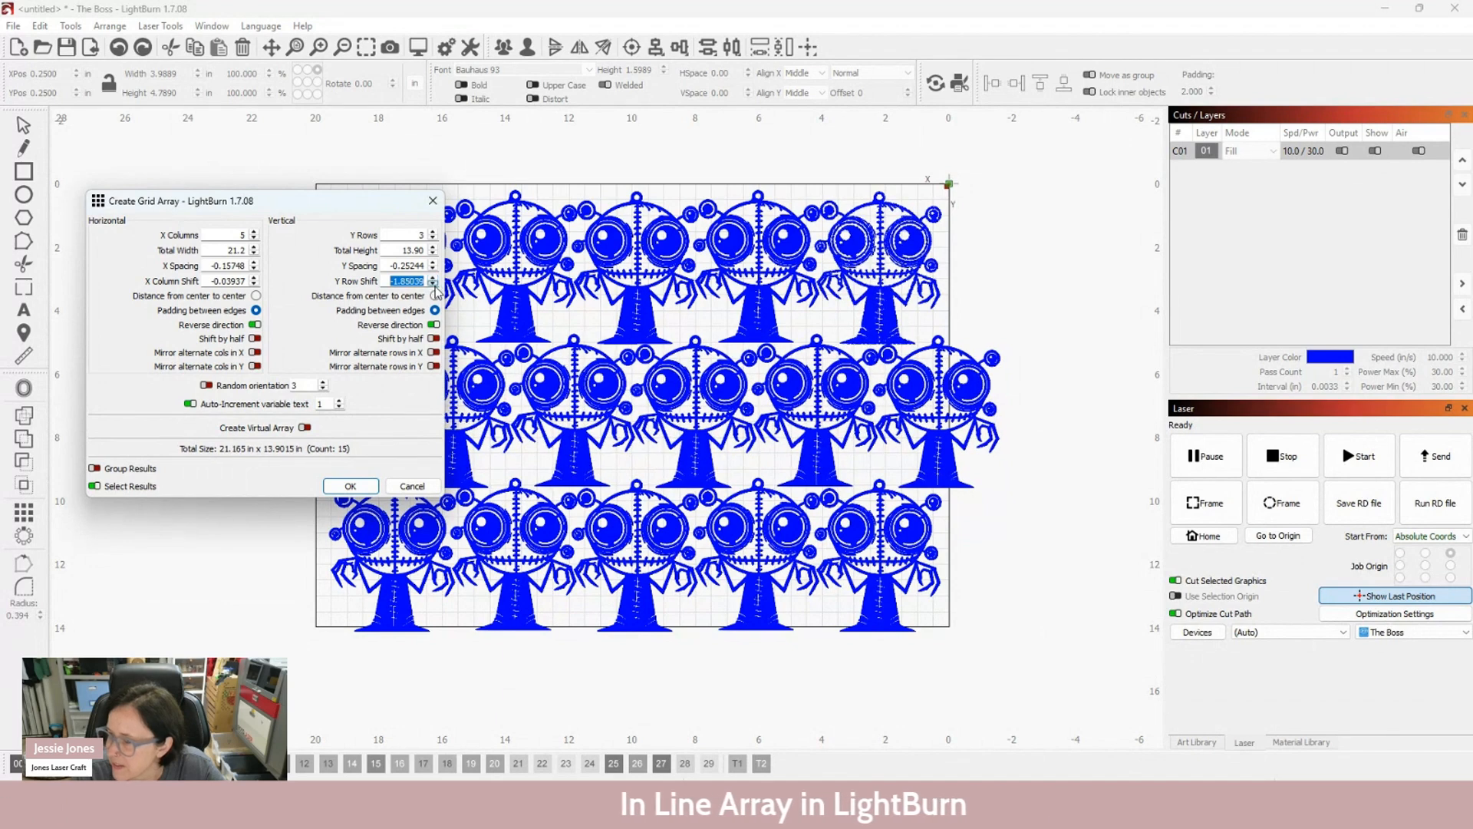
click(433, 285)
click(432, 285)
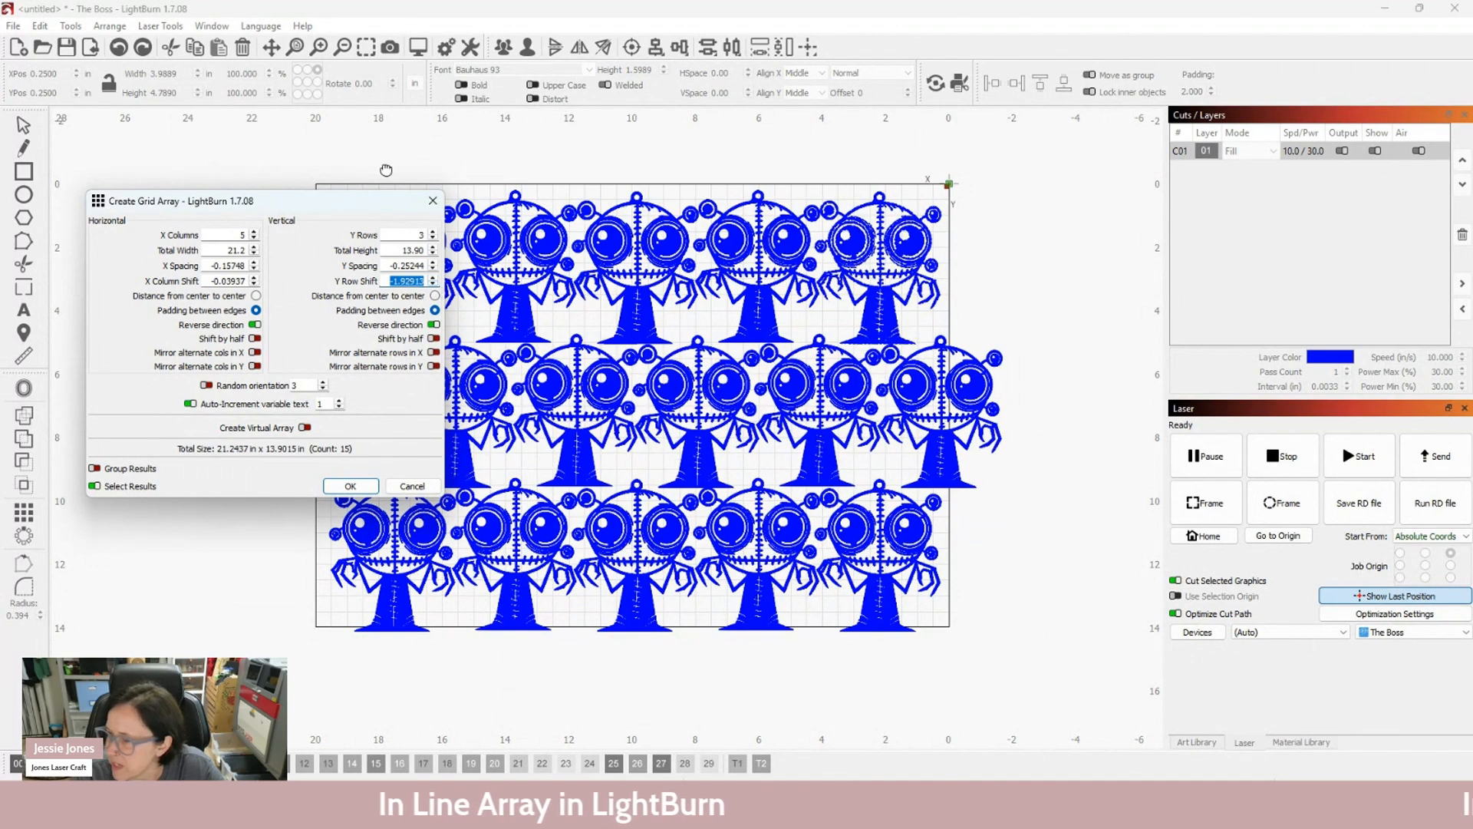
click(431, 204)
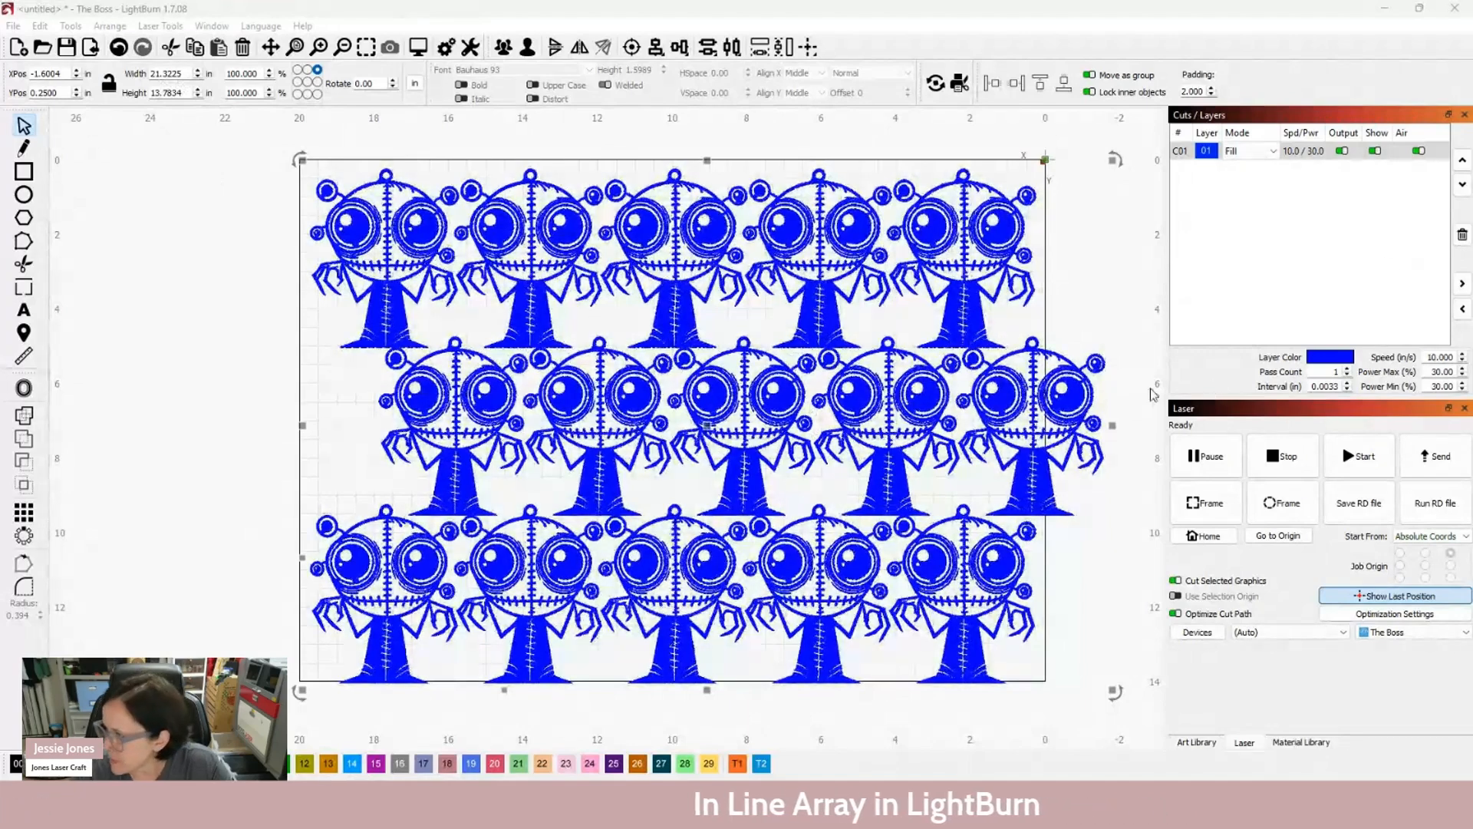
Delete the character in the middle row that overhangs the edge of the laser bed
click(1050, 478)
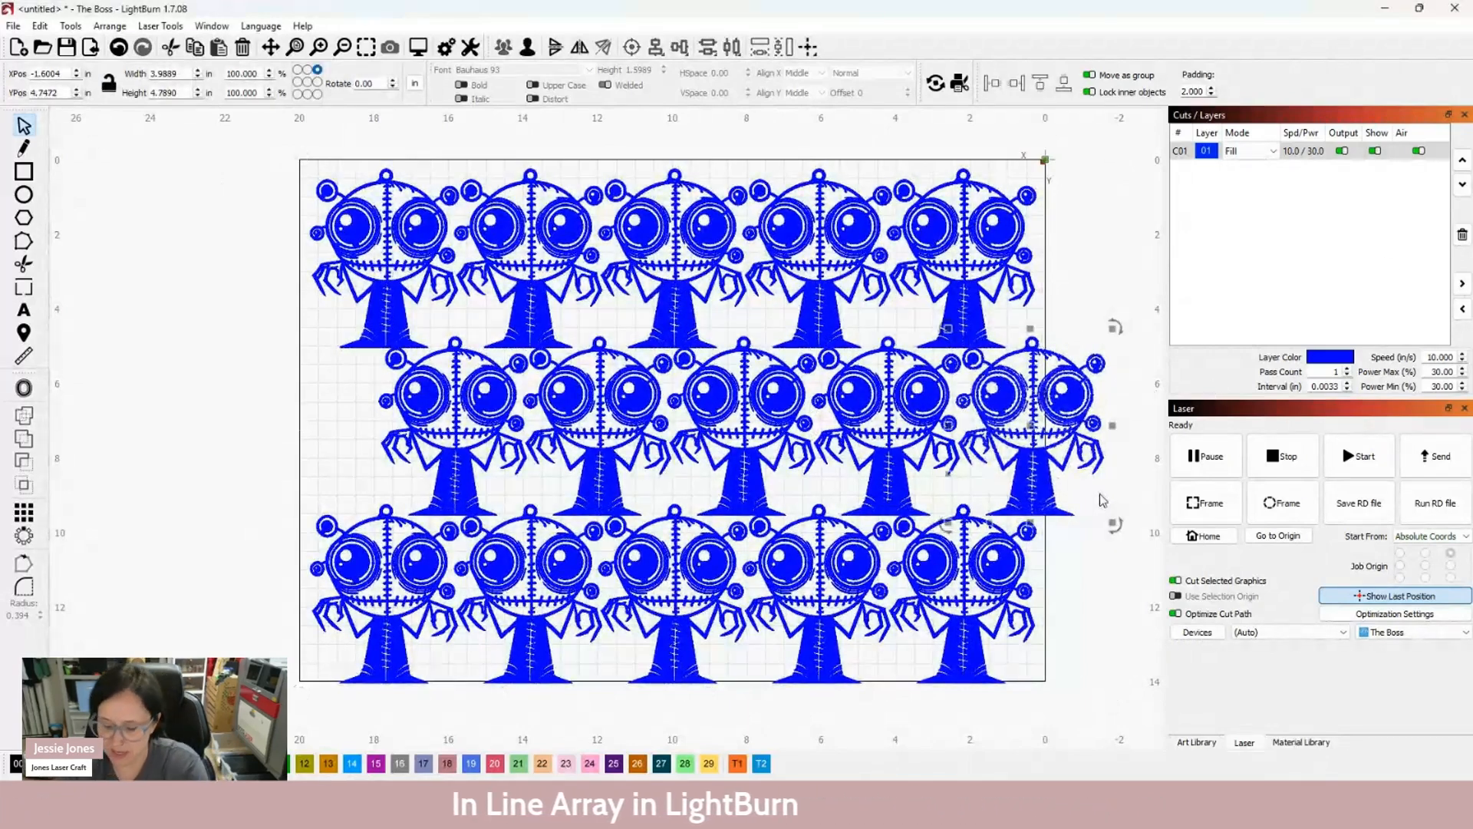
key(Delete)
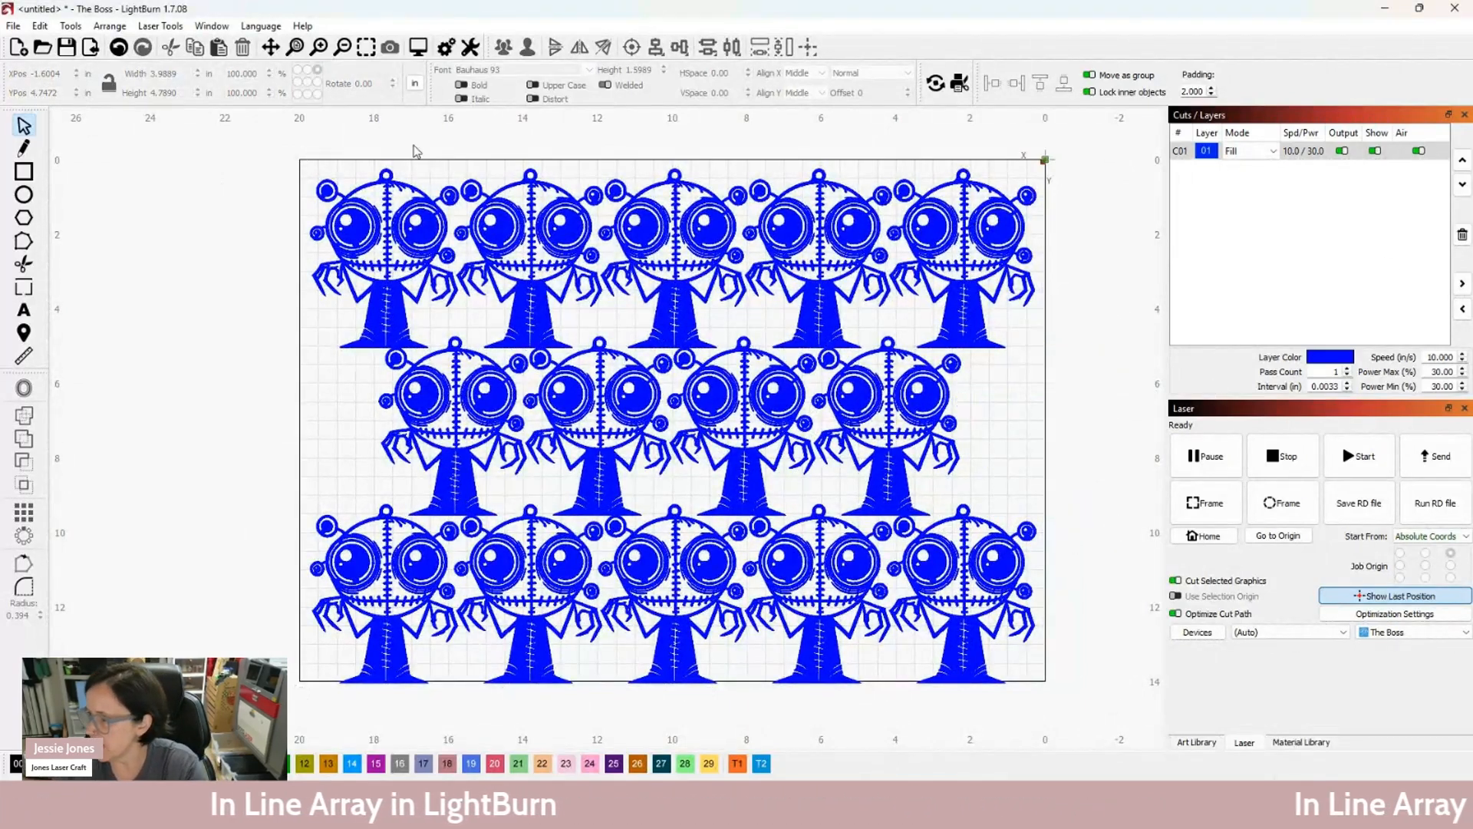
Select all the remaining characters and move them to X position 0 and Y position 0
drag(238, 162, 1078, 725)
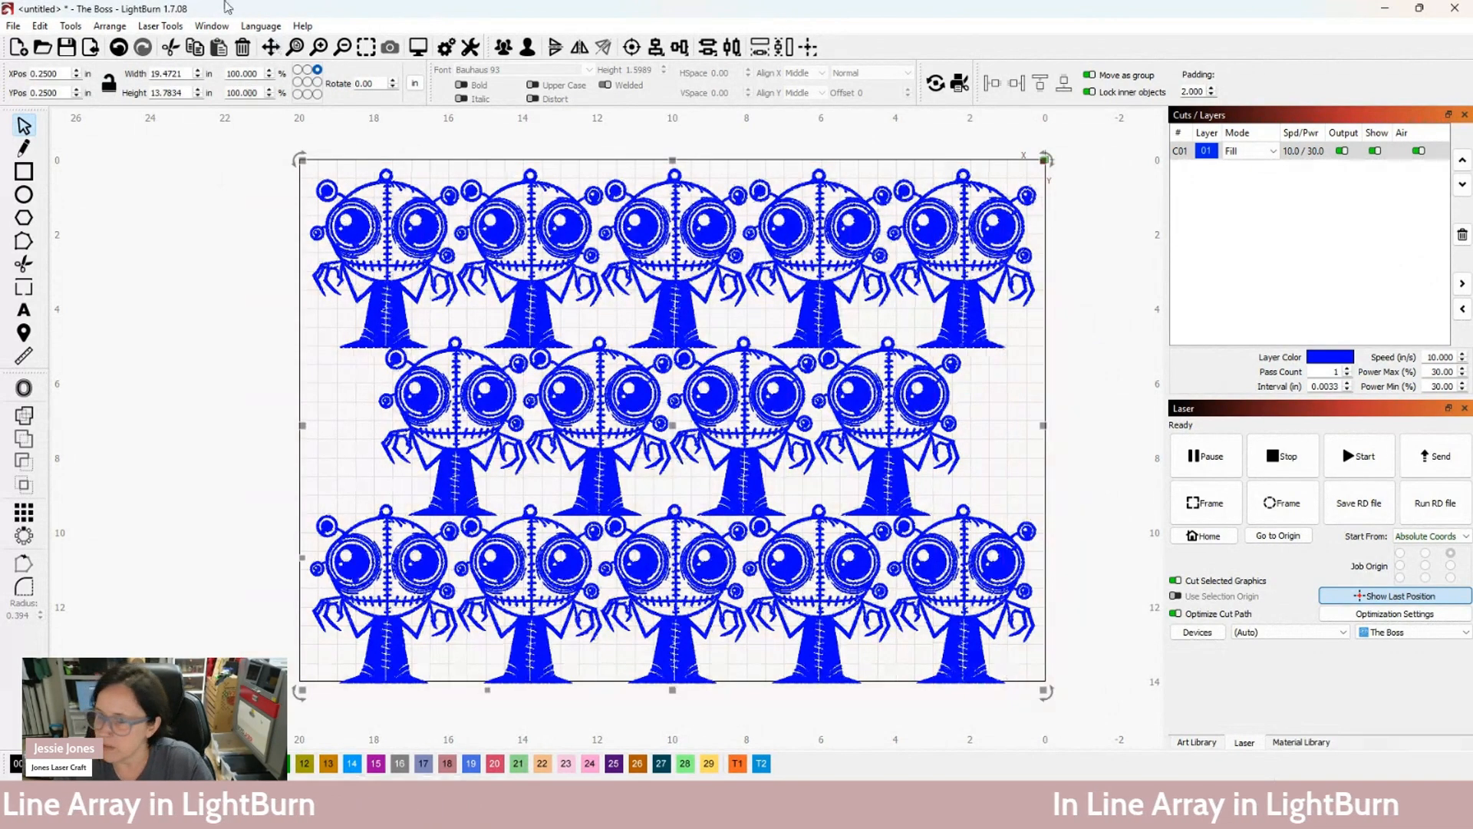
double_click(62, 72)
text(0)
key(Tab)
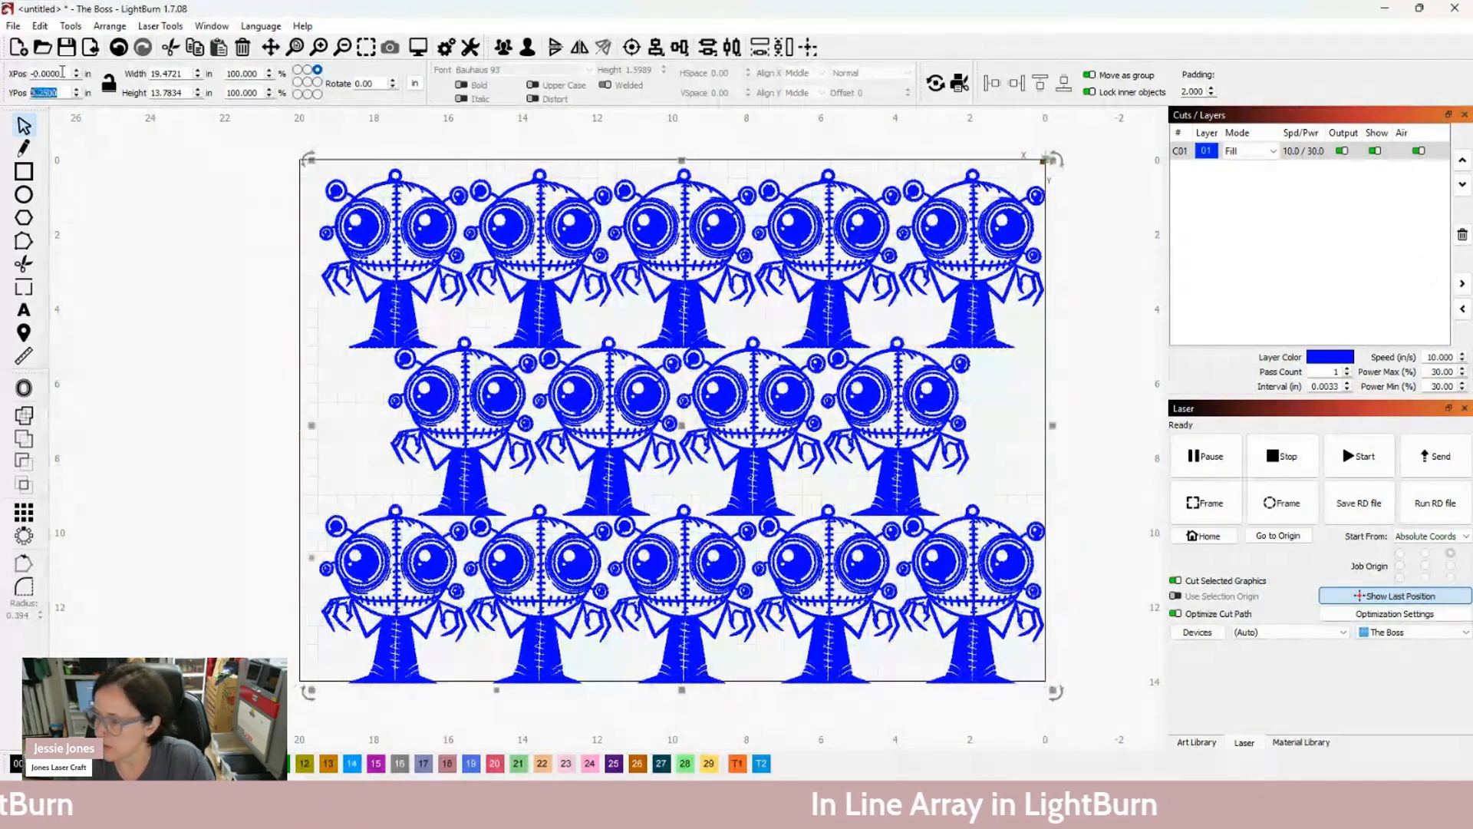
text(0)
key(Tab)
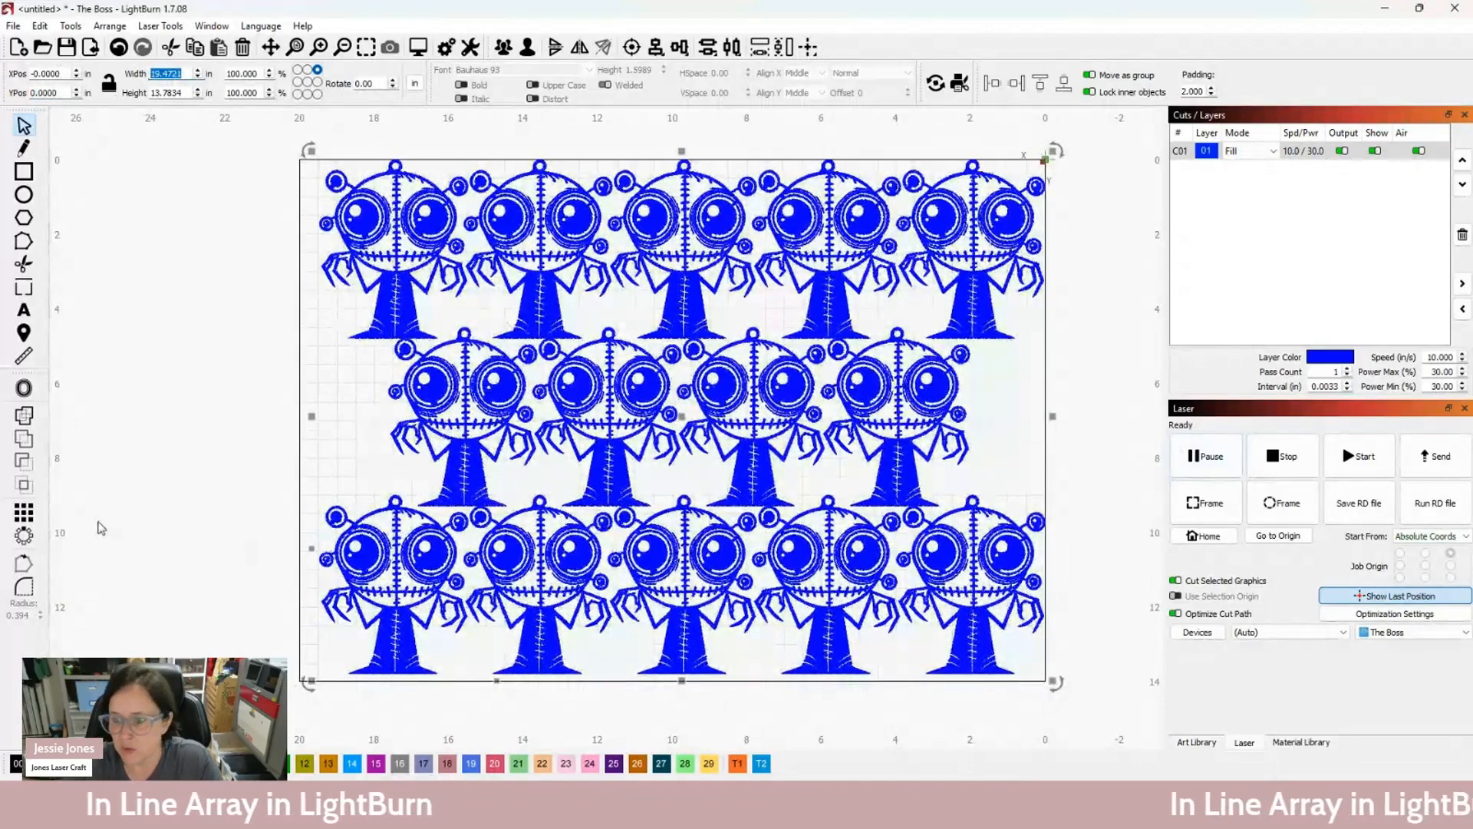
Reopen the grid array settings to review the horizontal and vertical spacing values, and close them without creating another array
click(23, 511)
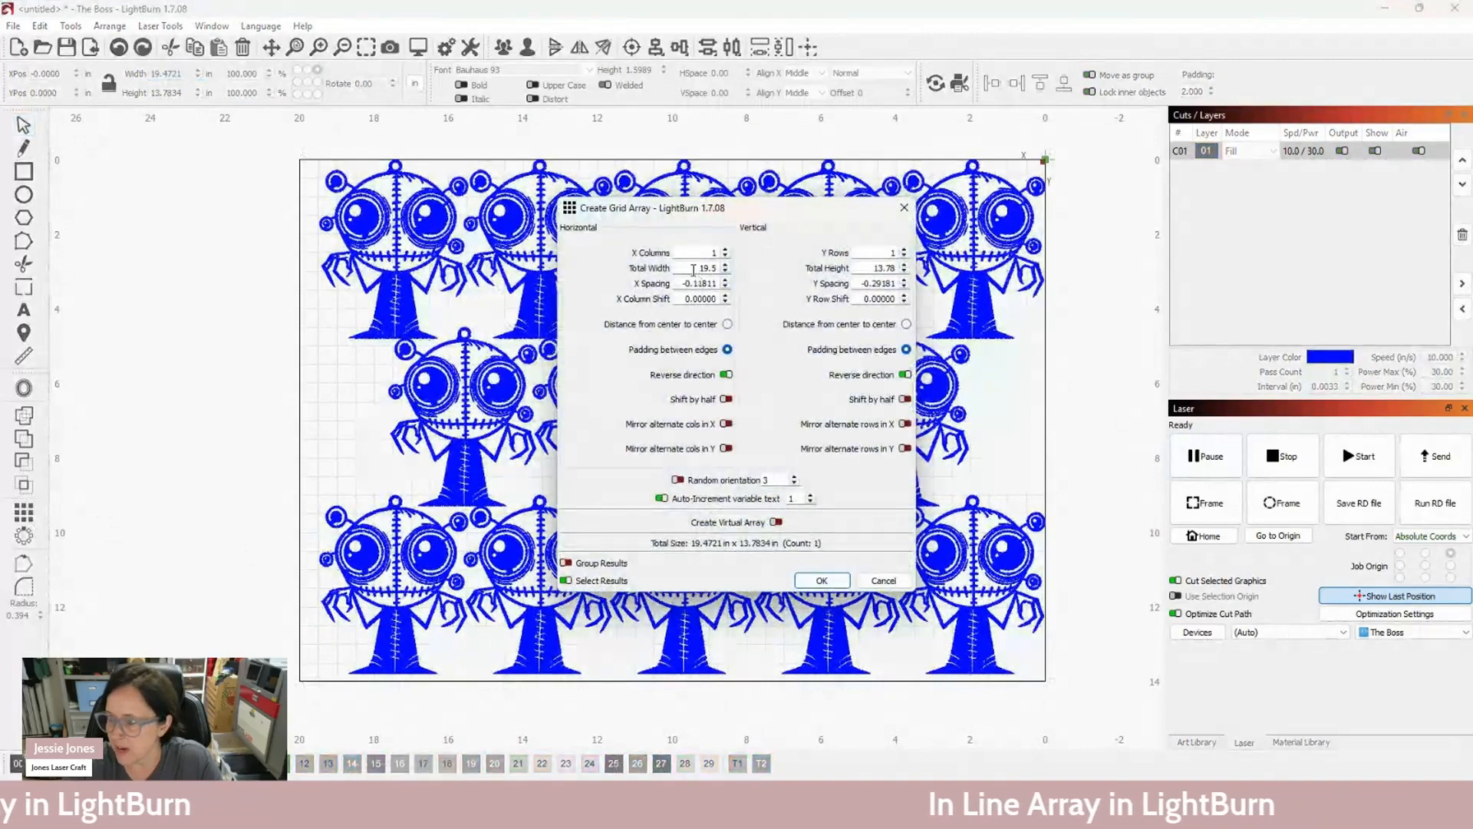
drag(697, 269, 721, 269)
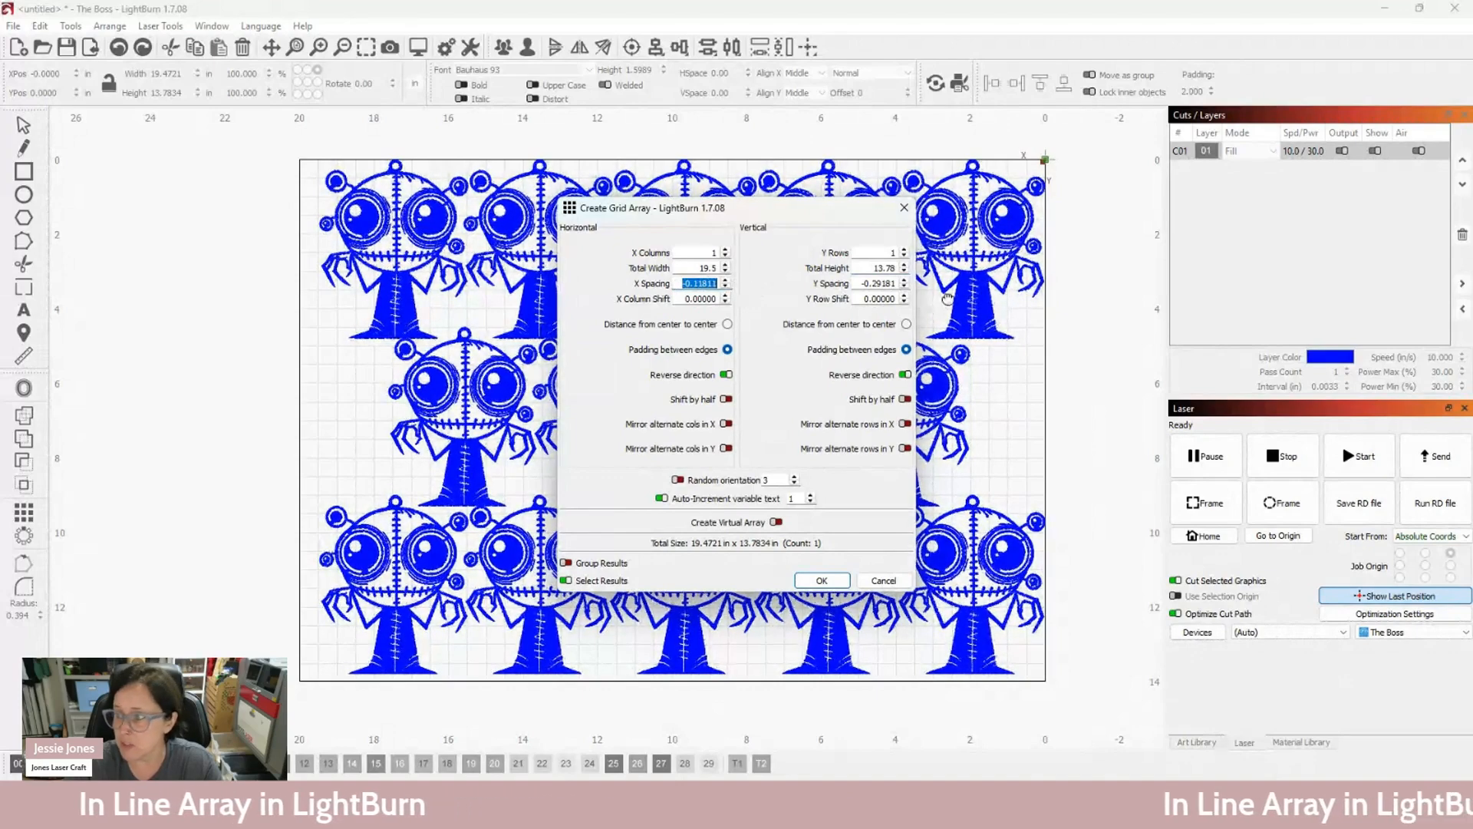
drag(862, 283, 918, 286)
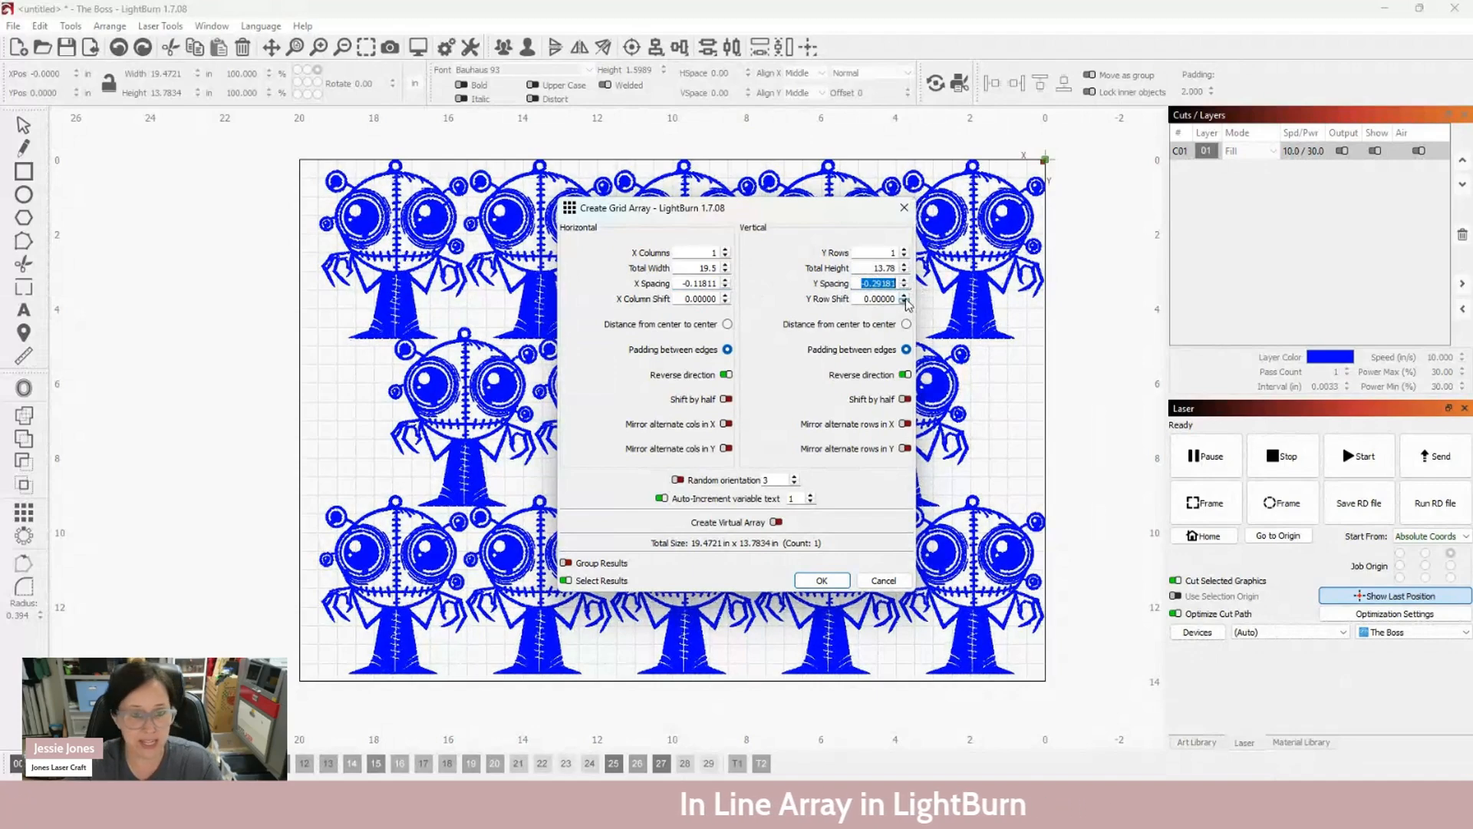
click(906, 210)
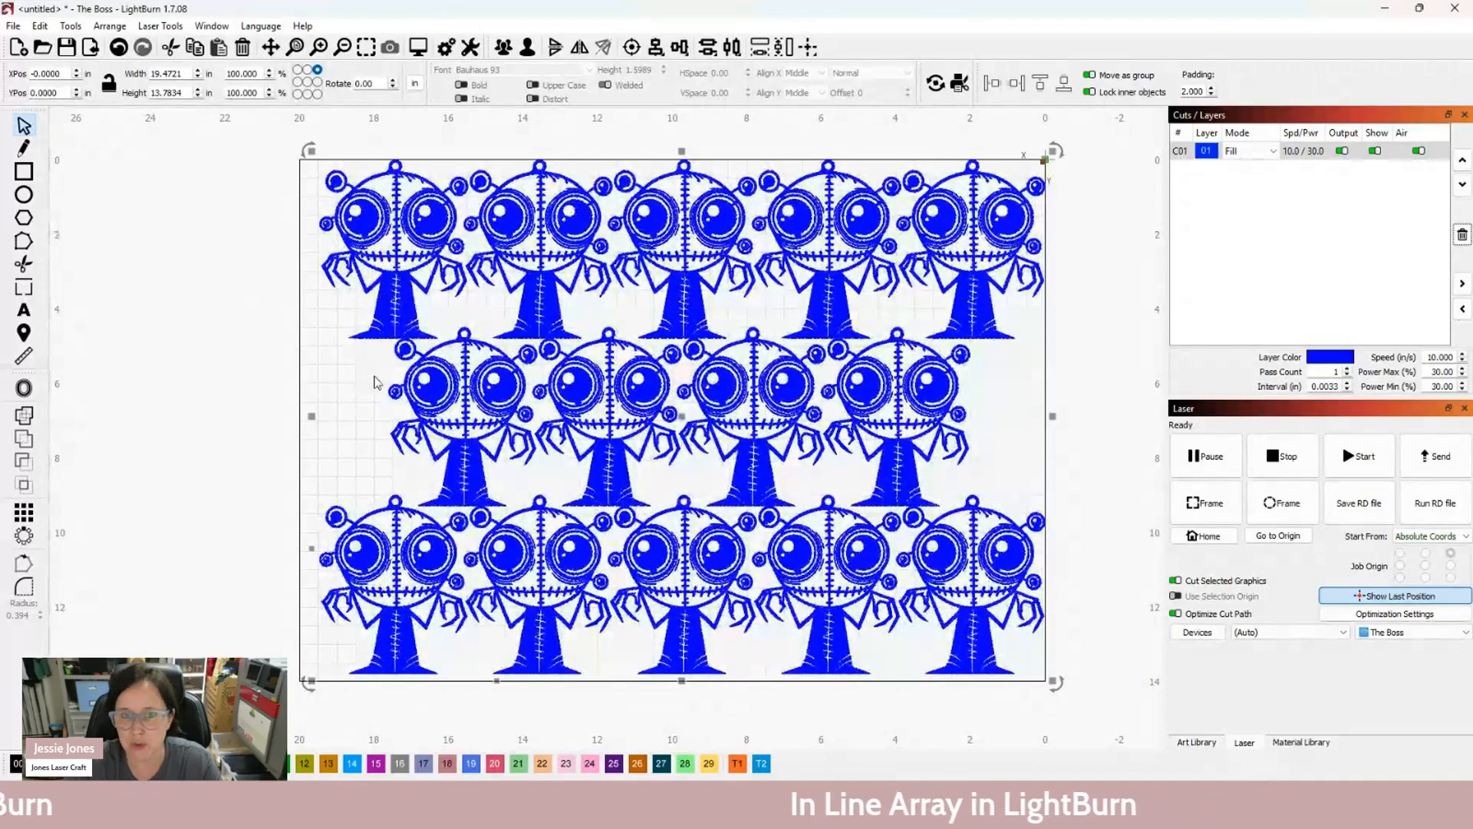
scroll(453, 380, down, 2)
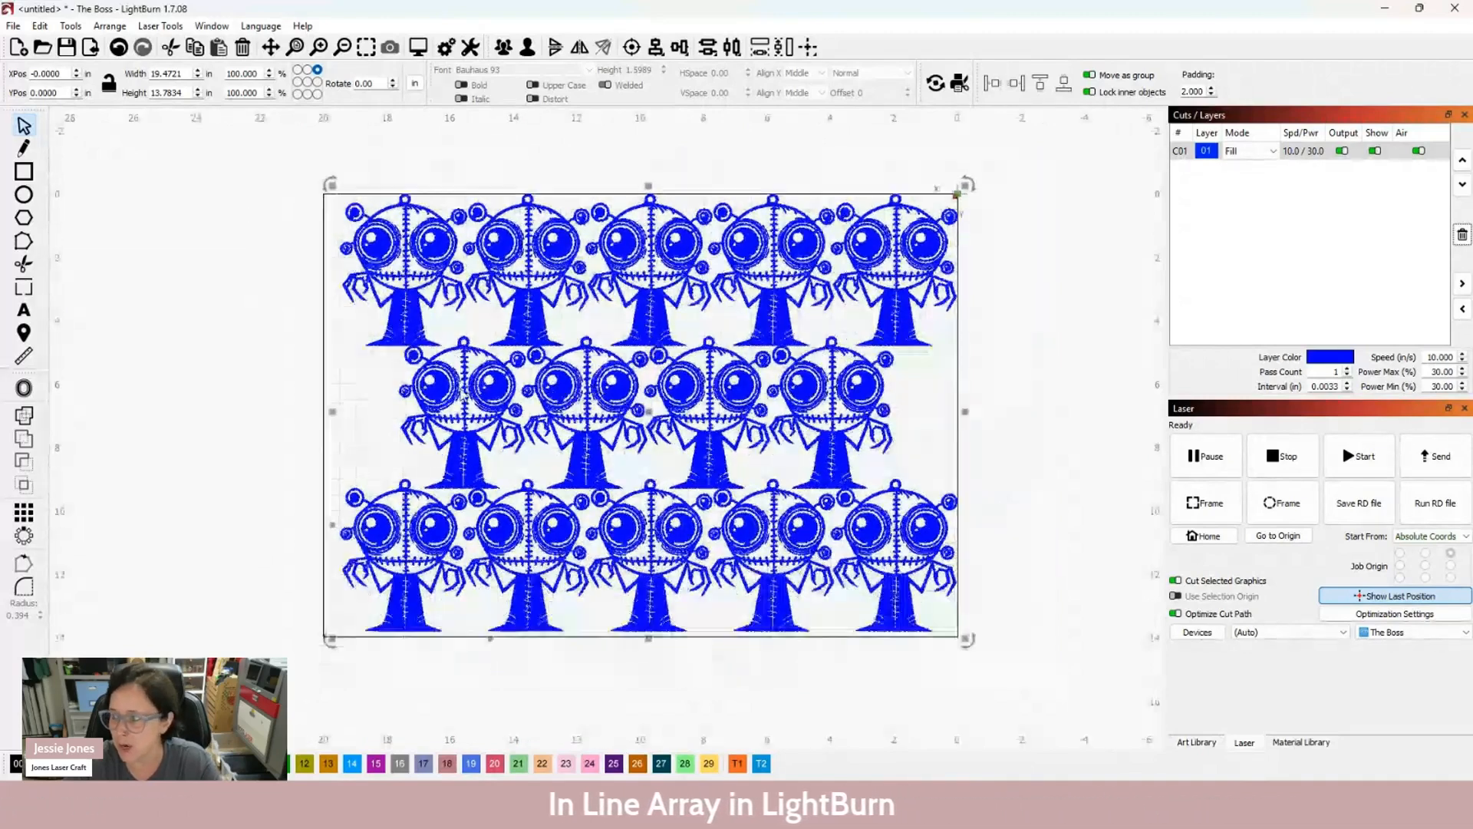